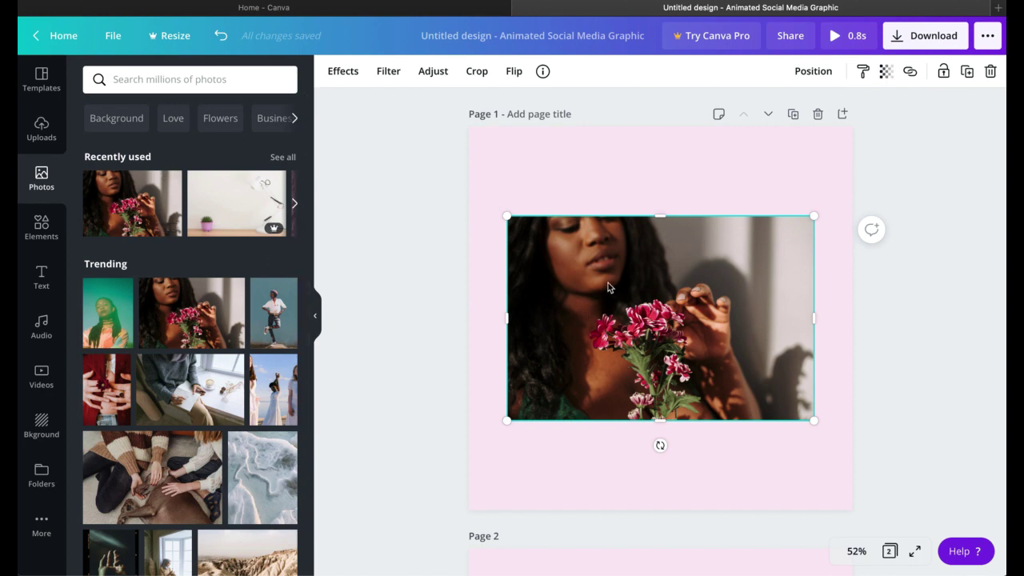
- Connect the Shadows app from the photo's Effects list
{"action": "left_click", "coordinate": [359, 74]}
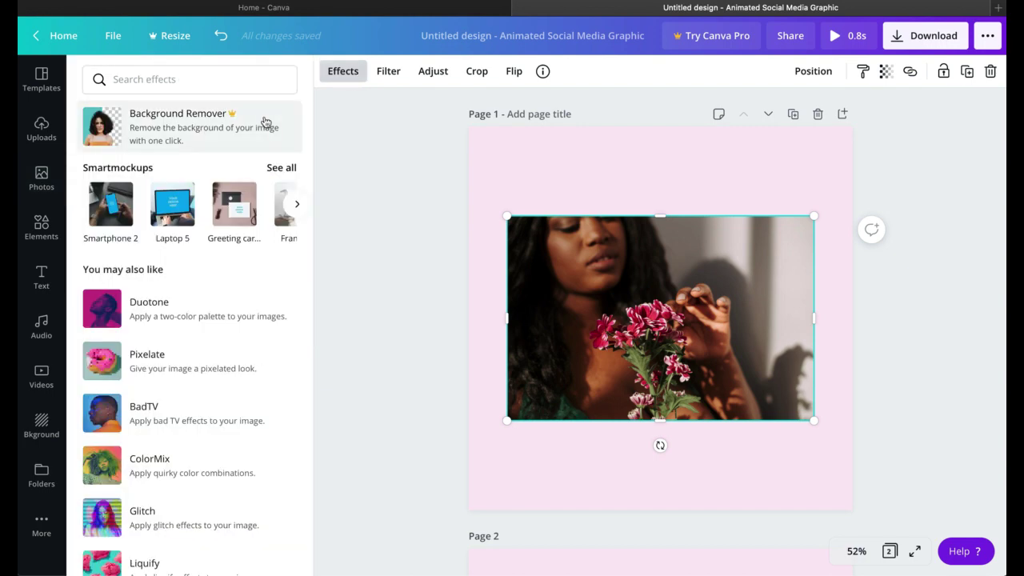
{"action": "scroll", "coordinate": [221, 258], "scroll_direction": "down", "scroll_amount": 4}
{"action": "scroll", "coordinate": [221, 258], "scroll_direction": "down", "scroll_amount": 2}
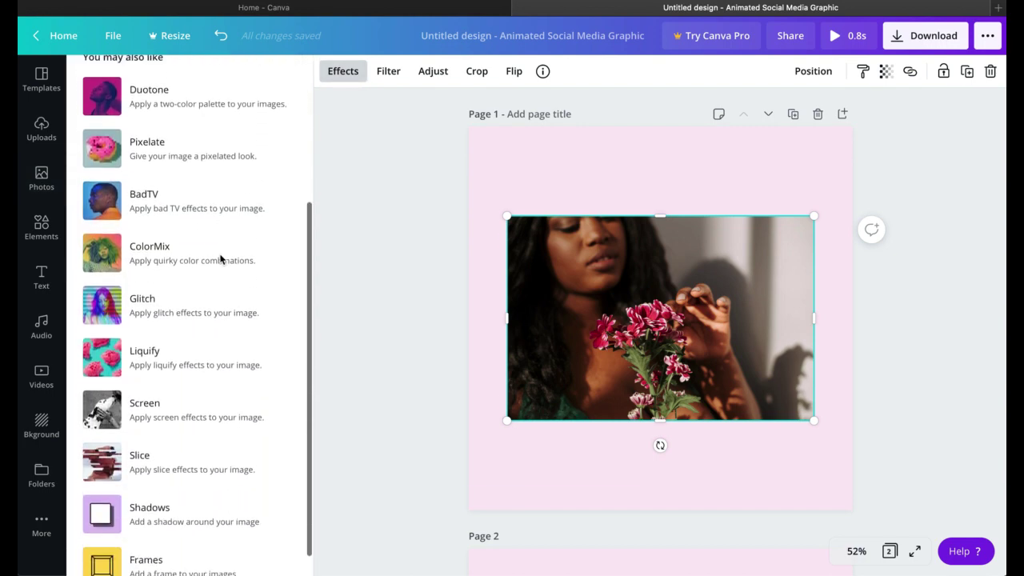
{"action": "scroll", "coordinate": [221, 258], "scroll_direction": "up", "scroll_amount": 4}
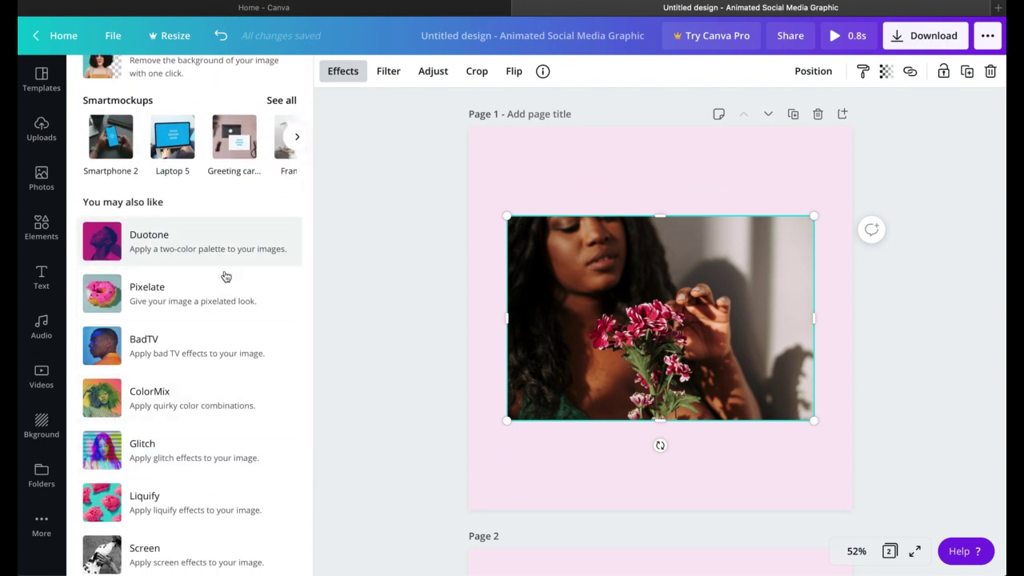
{"action": "scroll", "coordinate": [235, 379], "scroll_direction": "down", "scroll_amount": 4}
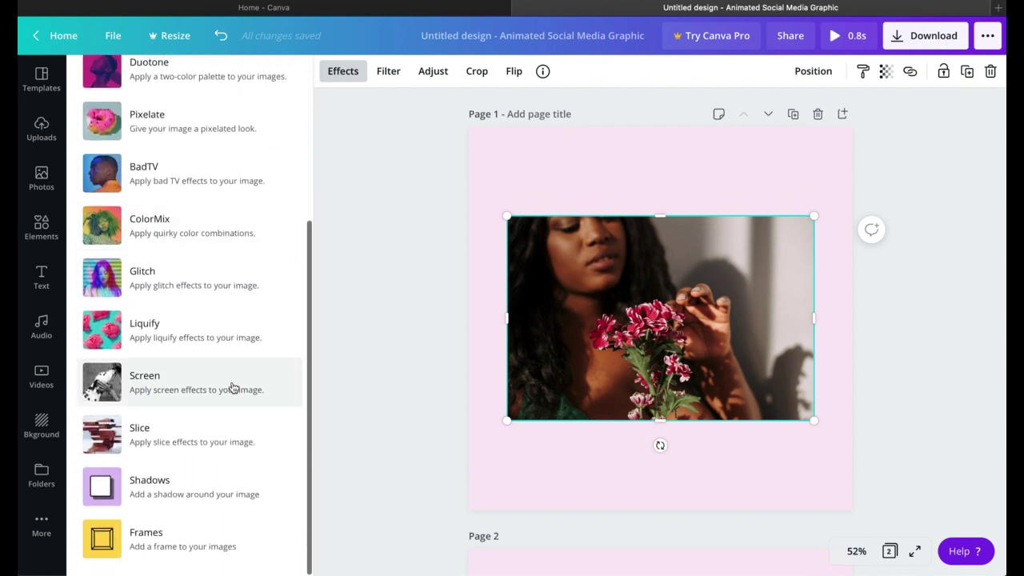
{"action": "left_click", "coordinate": [193, 502]}
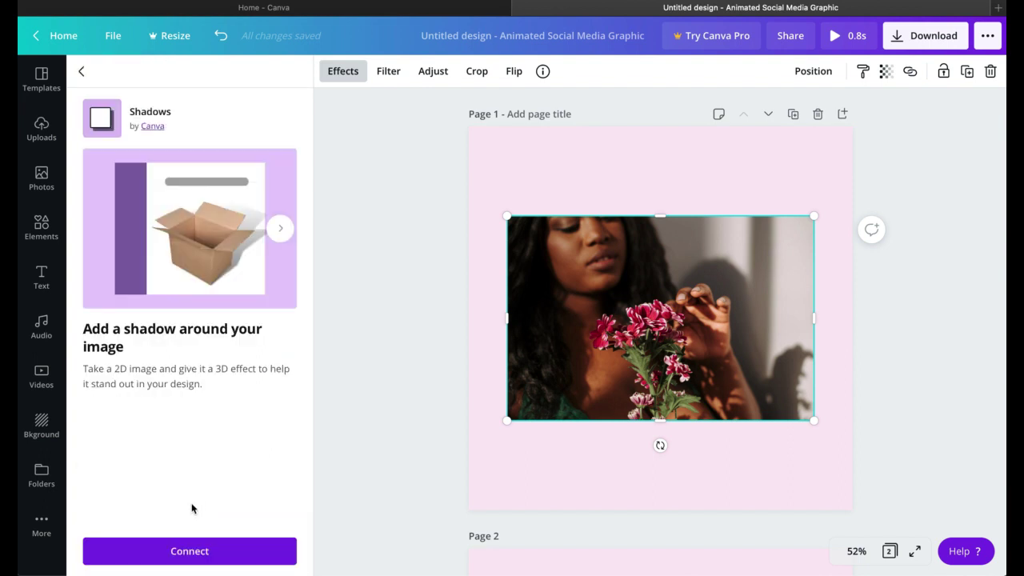
{"action": "left_click", "coordinate": [183, 552]}
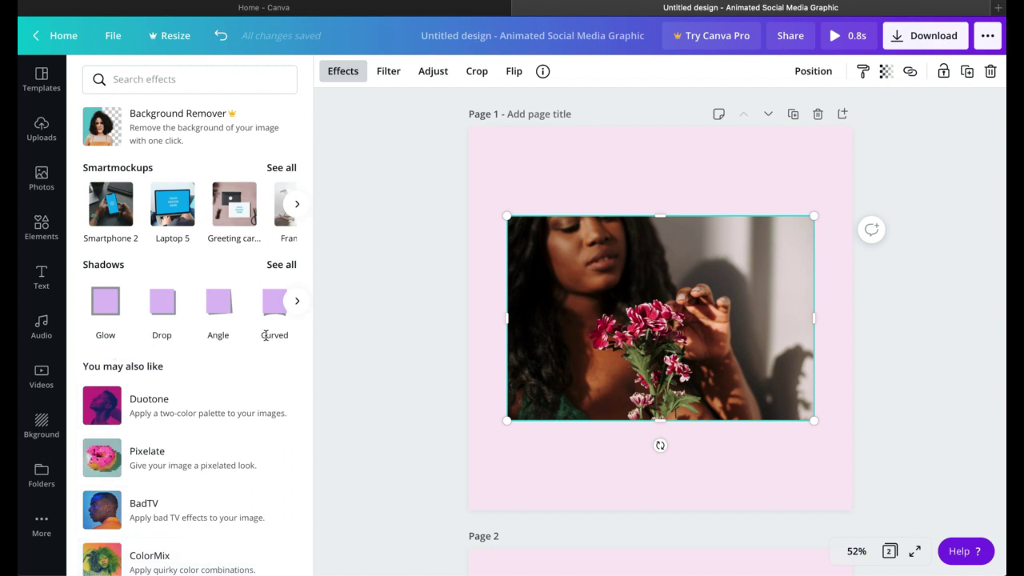
- Connect the Frames app as well
{"action": "scroll", "coordinate": [275, 334], "scroll_direction": "down", "scroll_amount": 5}
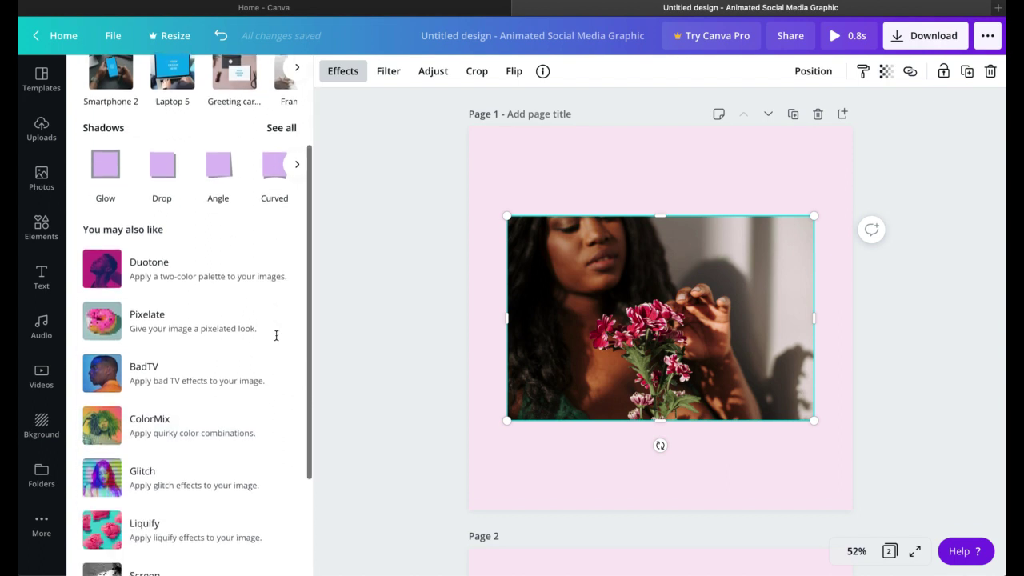
{"action": "left_click", "coordinate": [190, 534]}
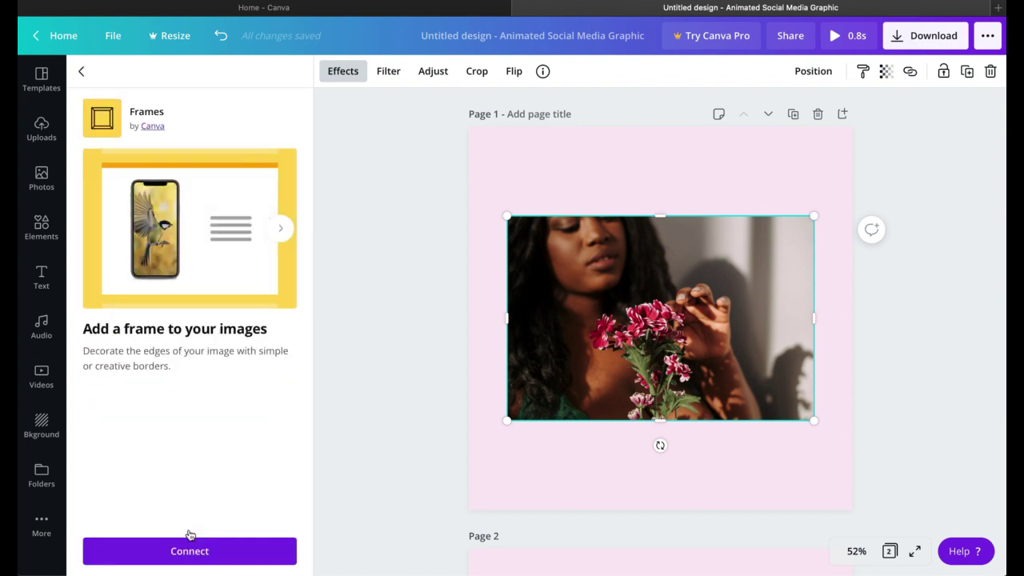
{"action": "left_click", "coordinate": [220, 543]}
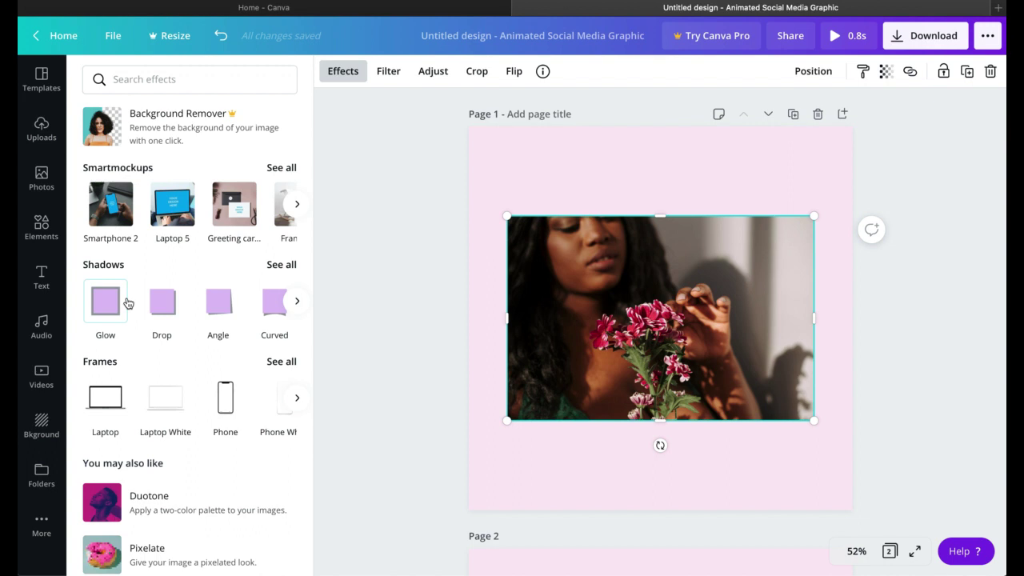
{"action": "scroll", "coordinate": [132, 302], "scroll_direction": "right", "scroll_amount": 3}
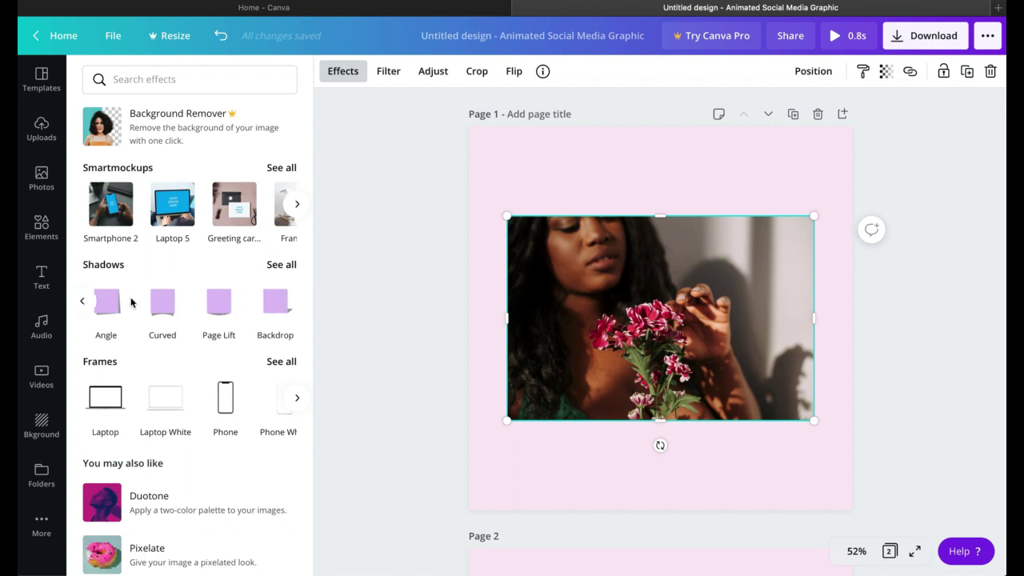
{"action": "left_click", "coordinate": [279, 265]}
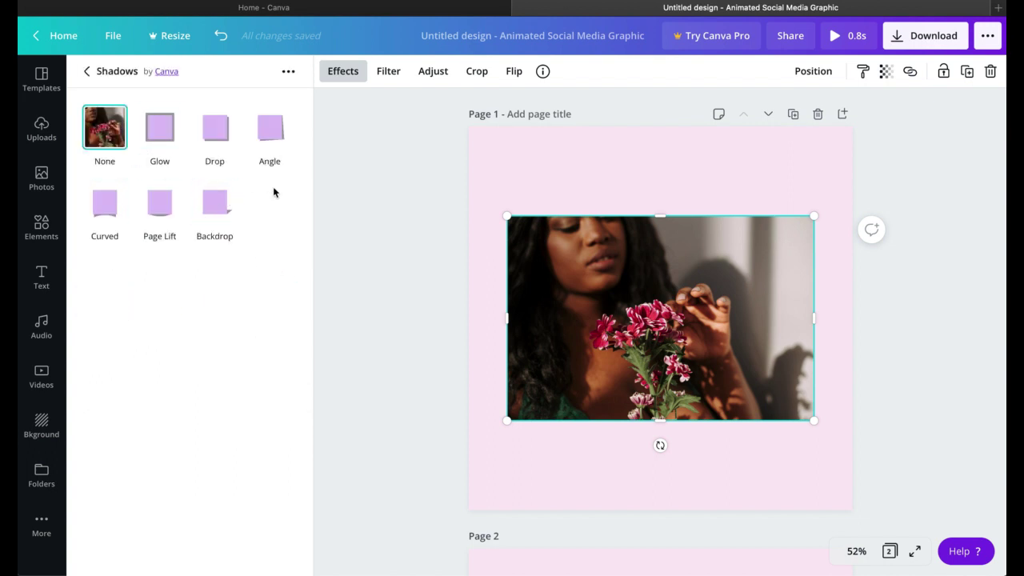
{"action": "left_click", "coordinate": [162, 142]}
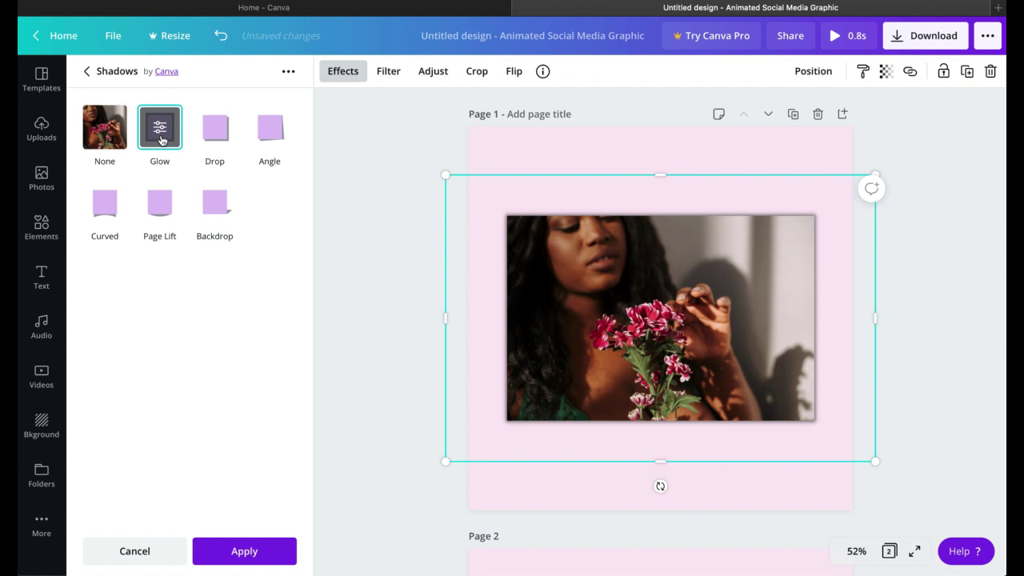
{"action": "left_click", "coordinate": [162, 140]}
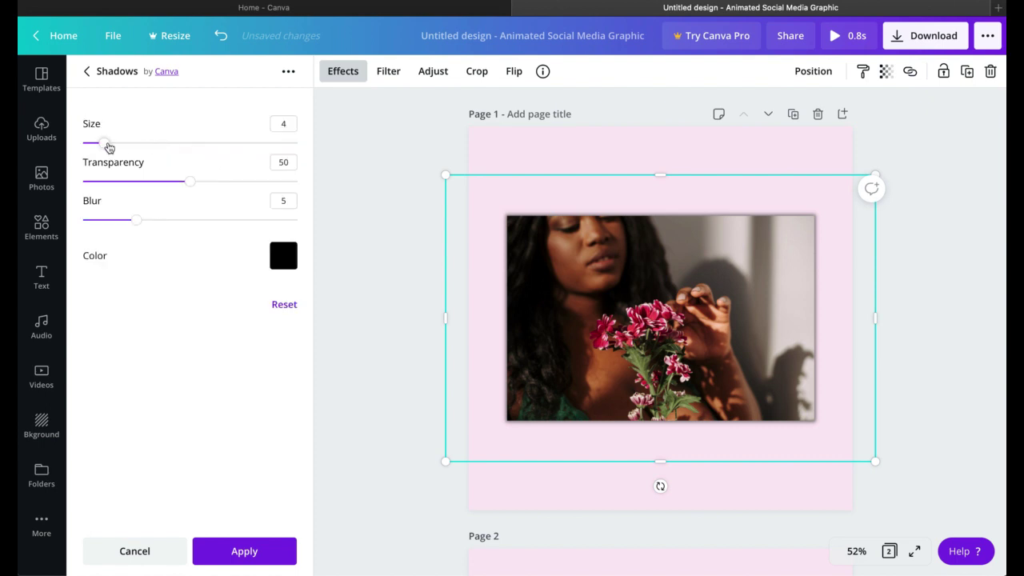
{"action": "mouse_move", "coordinate": [109, 147]}
{"action": "left_mouse_down"}
{"action": "mouse_move", "coordinate": [190, 145]}
{"action": "mouse_move", "coordinate": [104, 145]}
{"action": "left_mouse_up"}
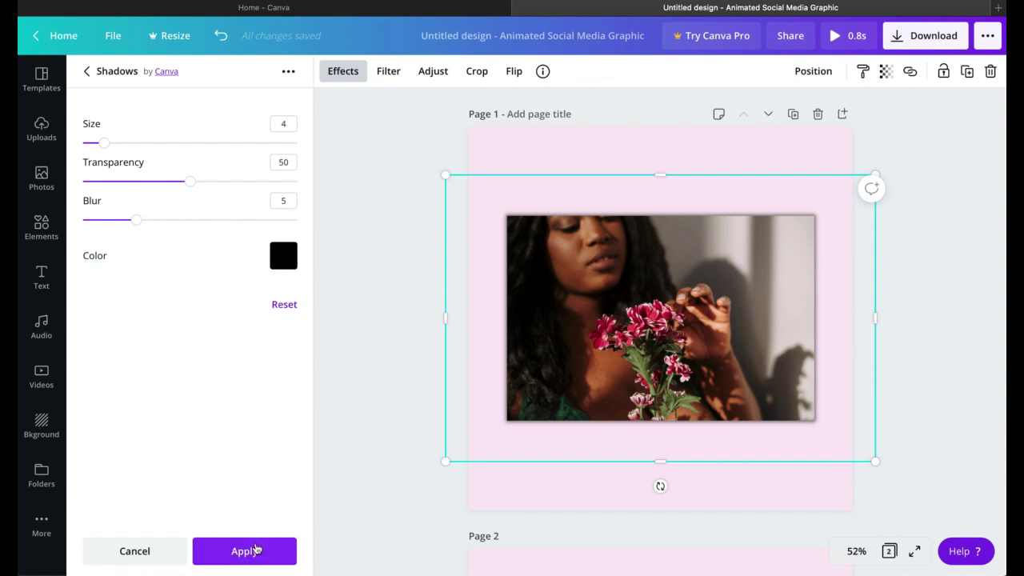
{"action": "left_click", "coordinate": [165, 549]}
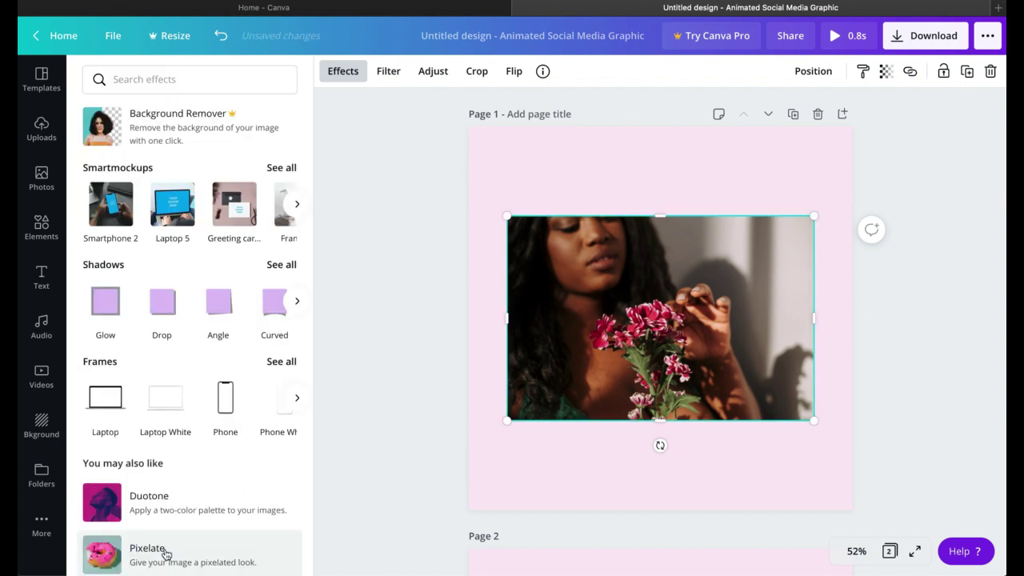
- Try Drop, Angle and Curved shadows on the flower photo
{"action": "left_click", "coordinate": [161, 314]}
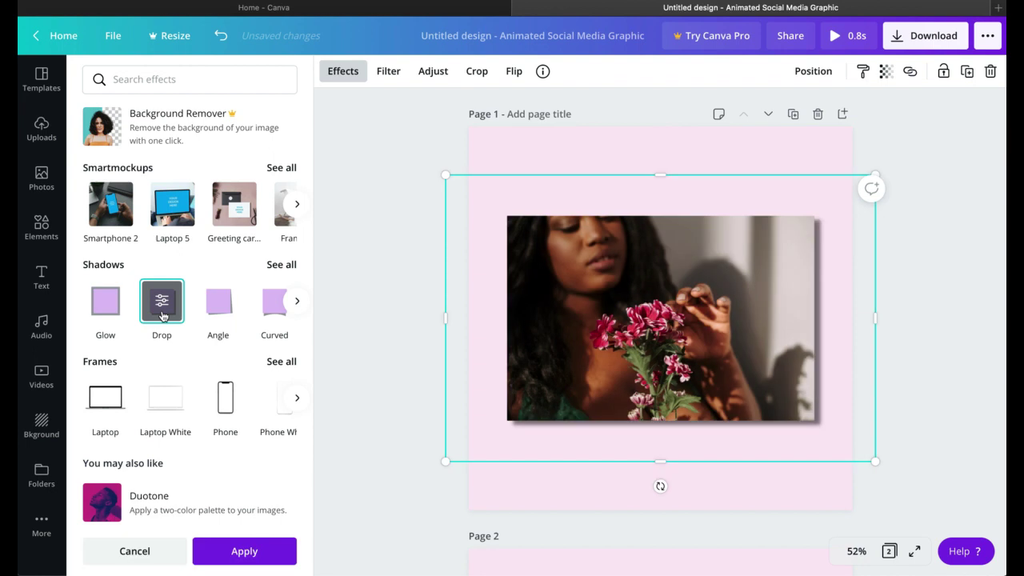
{"action": "scroll", "coordinate": [161, 316], "scroll_direction": "right", "scroll_amount": 2}
{"action": "left_click", "coordinate": [175, 308]}
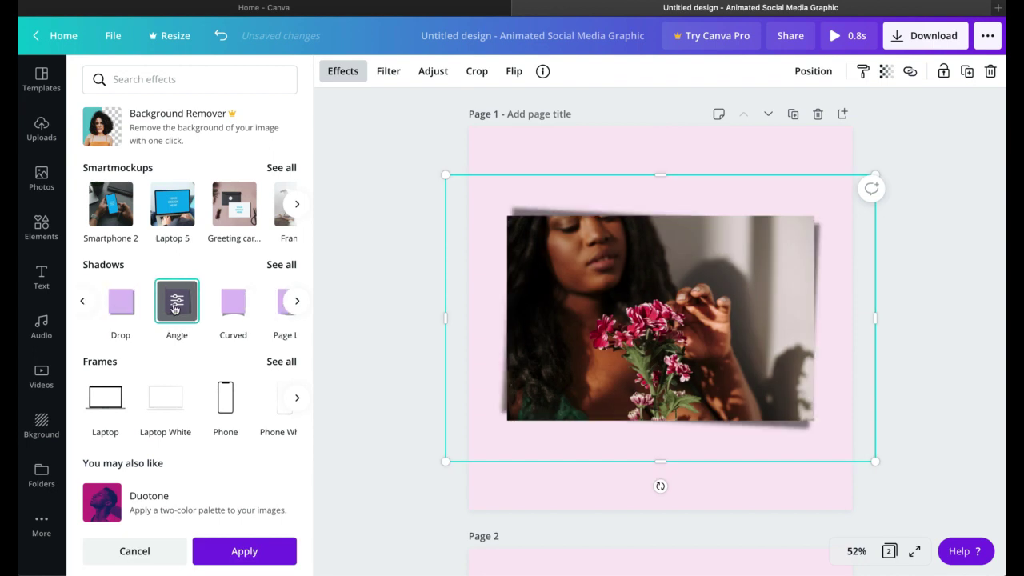
{"action": "left_click", "coordinate": [234, 311]}
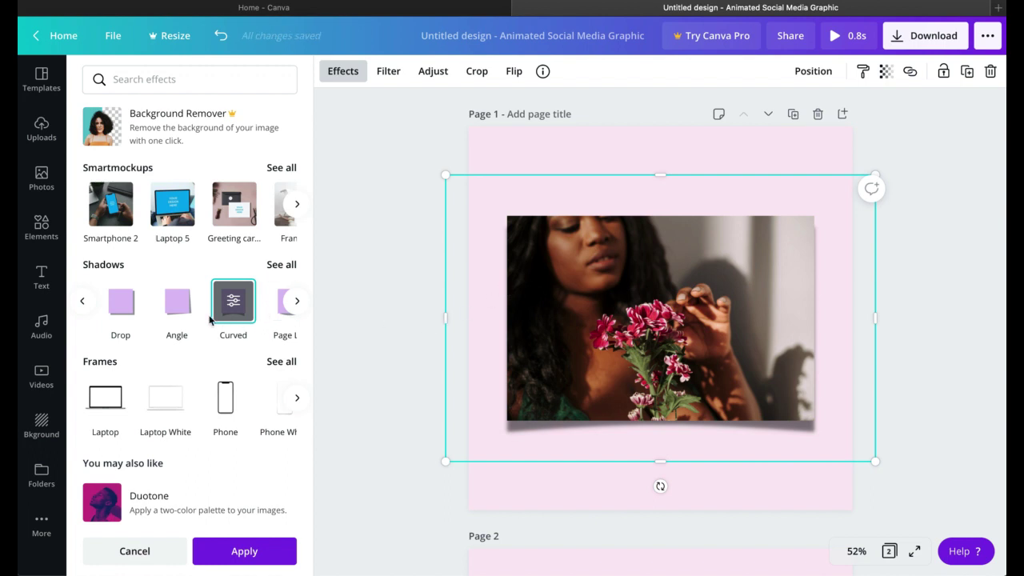
- Preview Page Lift and Backdrop shadows, then delete the flower photo
{"action": "scroll", "coordinate": [279, 324], "scroll_direction": "right", "scroll_amount": 2}
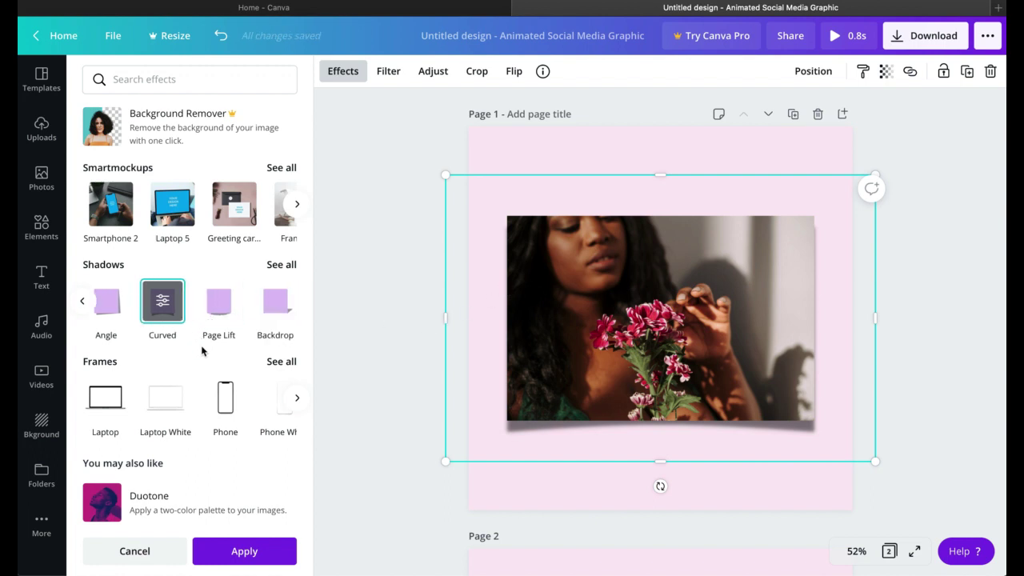
{"action": "left_click", "coordinate": [220, 303]}
{"action": "left_click", "coordinate": [273, 304]}
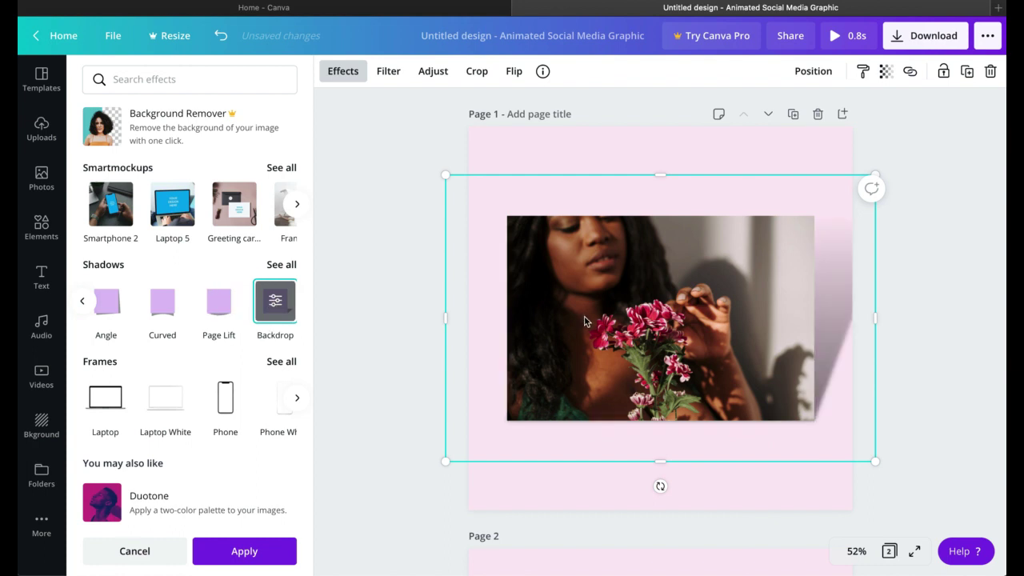
{"action": "key", "text": "Delete"}
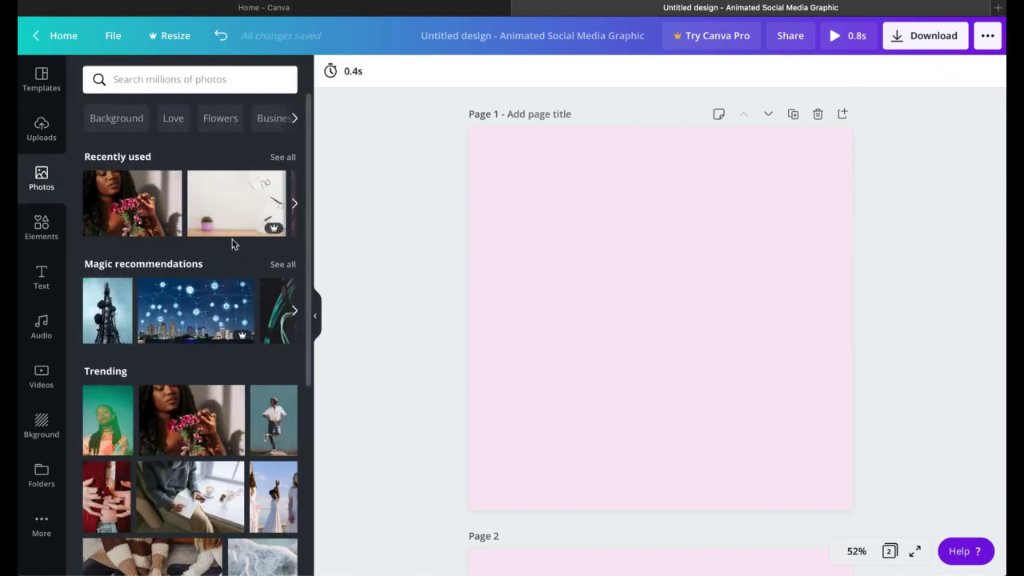
- Add the woman-with-headphones laptop photo to page 1
{"action": "scroll", "coordinate": [232, 398], "scroll_direction": "down", "scroll_amount": 3}
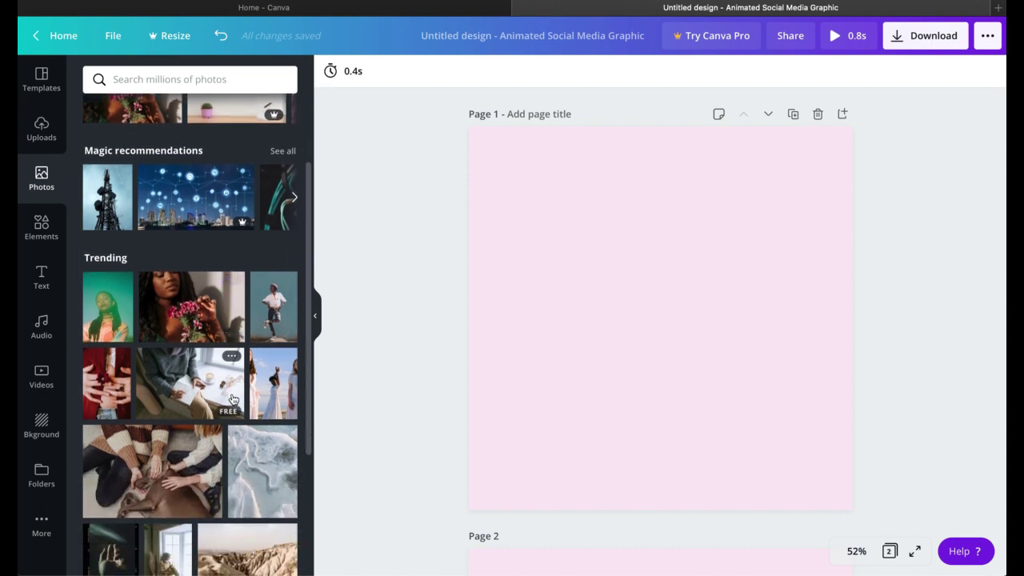
{"action": "scroll", "coordinate": [232, 399], "scroll_direction": "down", "scroll_amount": 1}
{"action": "scroll", "coordinate": [232, 399], "scroll_direction": "down", "scroll_amount": 1}
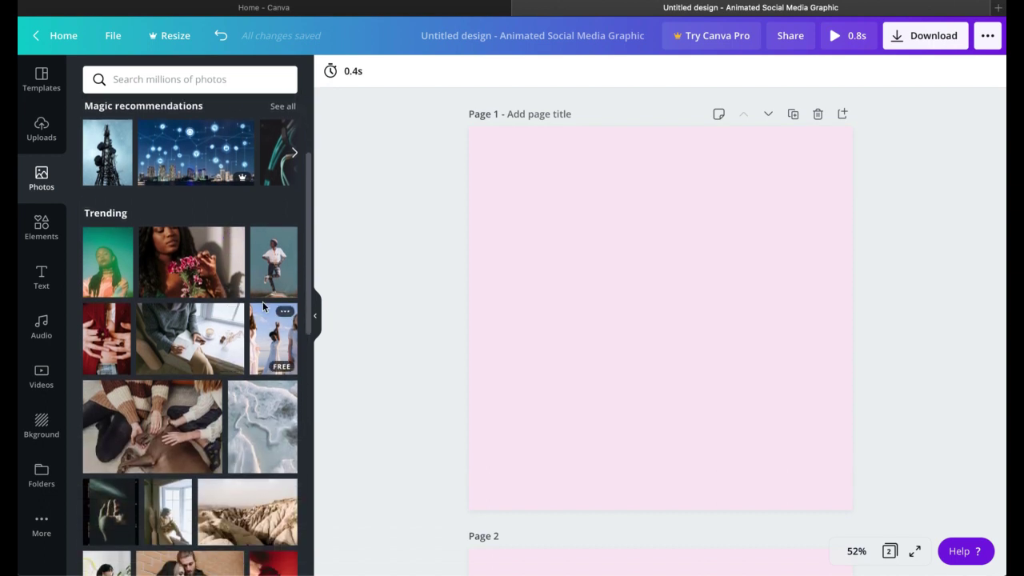
{"action": "scroll", "coordinate": [265, 299], "scroll_direction": "down", "scroll_amount": 3}
{"action": "scroll", "coordinate": [265, 300], "scroll_direction": "up", "scroll_amount": 1}
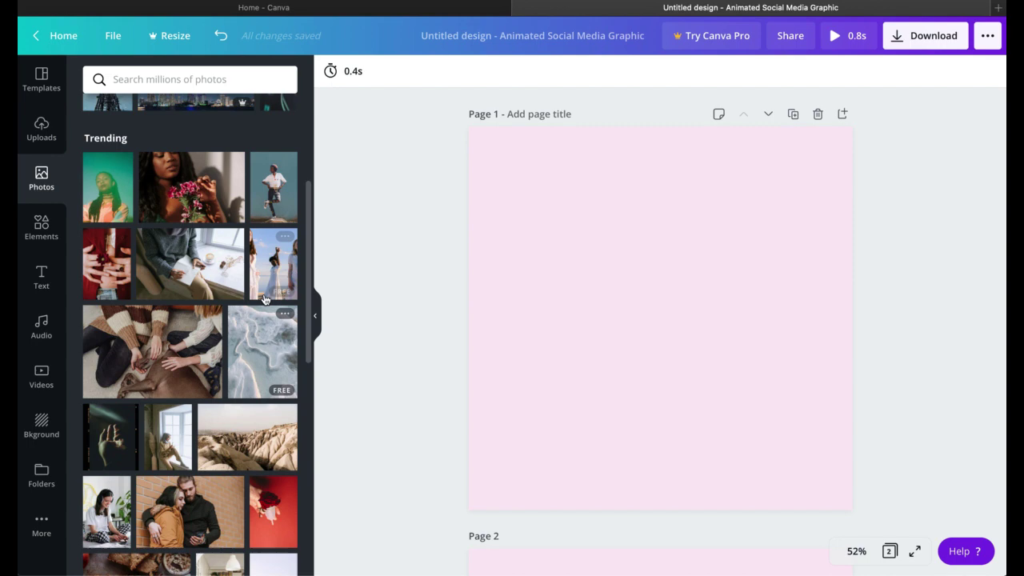
{"action": "left_click", "coordinate": [106, 504]}
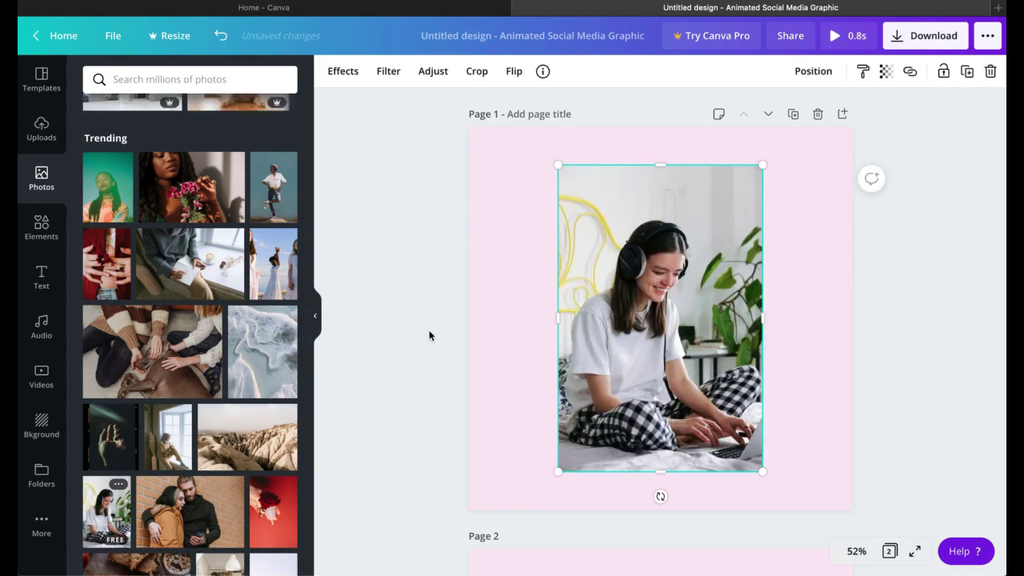
- Try Background Remover on the photo and dismiss the subscription offer
{"action": "left_click", "coordinate": [337, 76]}
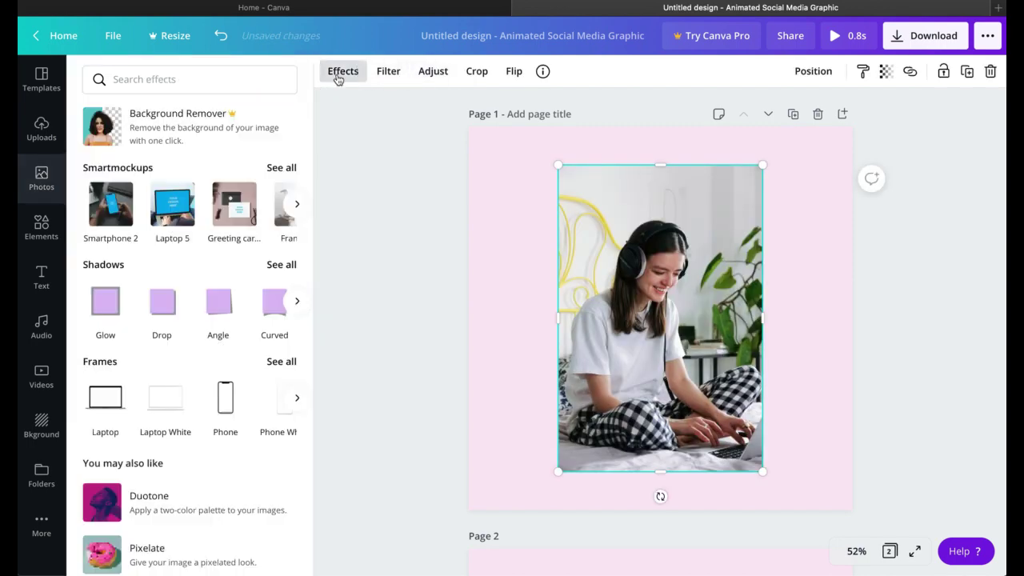
{"action": "left_click", "coordinate": [210, 129]}
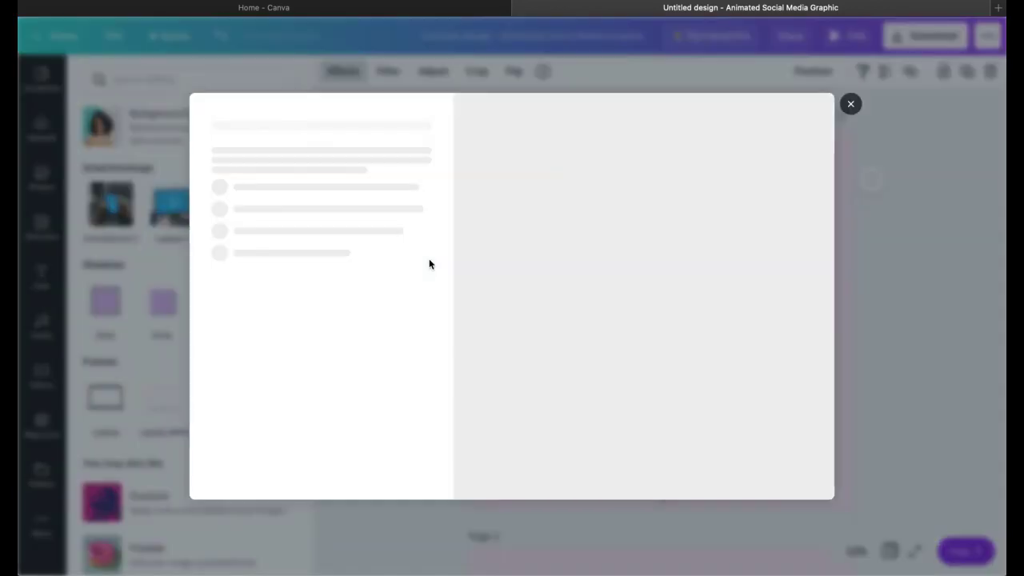
{"action": "left_click", "coordinate": [852, 106]}
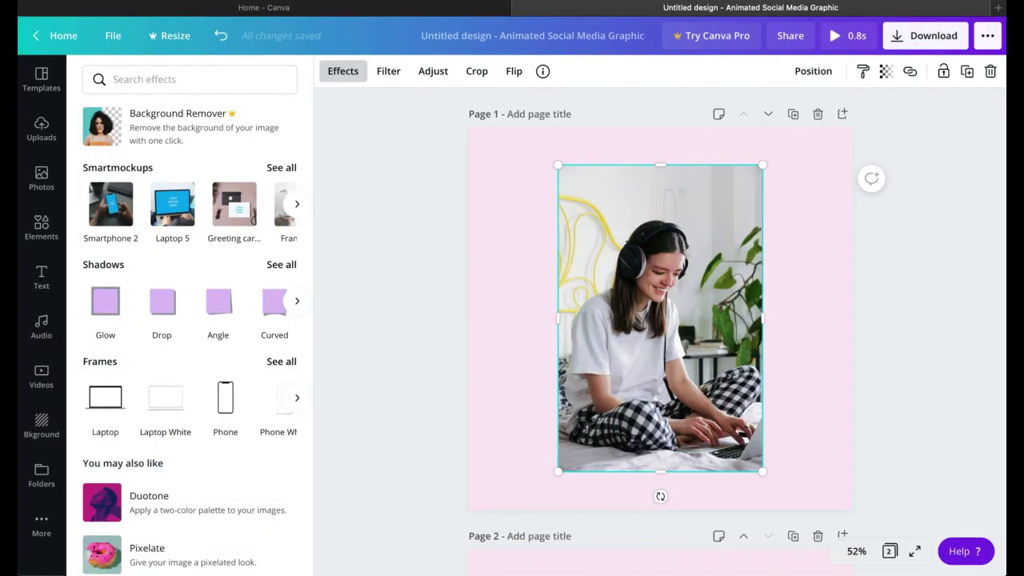
- In the Instagram Post design, add the hydrangea portrait photo to page 3
{"action": "mouse_move", "coordinate": [675, 561]}
{"action": "left_click", "coordinate": [353, 552]}
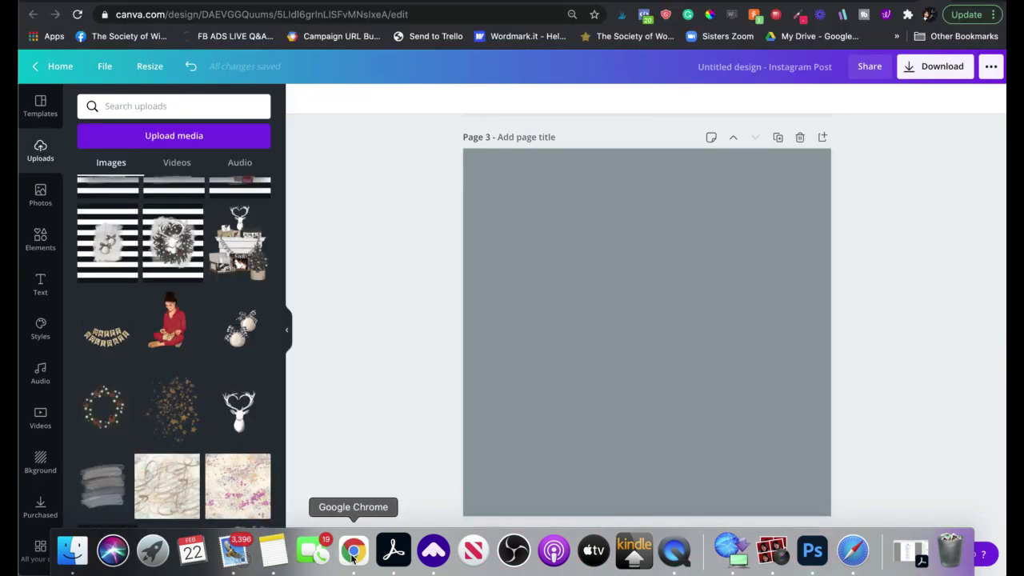
{"action": "scroll", "coordinate": [138, 275], "scroll_direction": "down", "scroll_amount": 5}
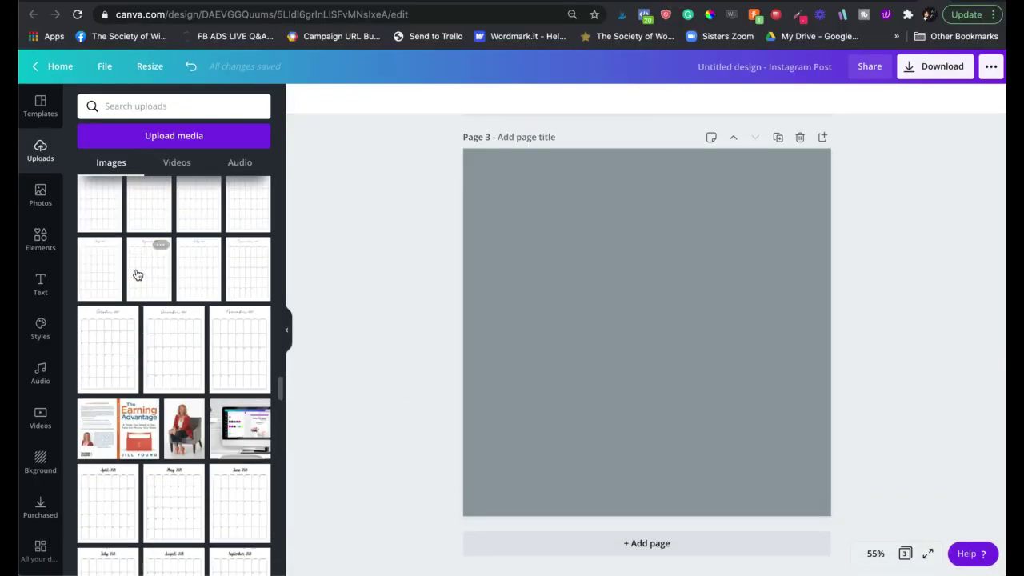
{"action": "left_click", "coordinate": [40, 194]}
{"action": "left_click", "coordinate": [120, 188]}
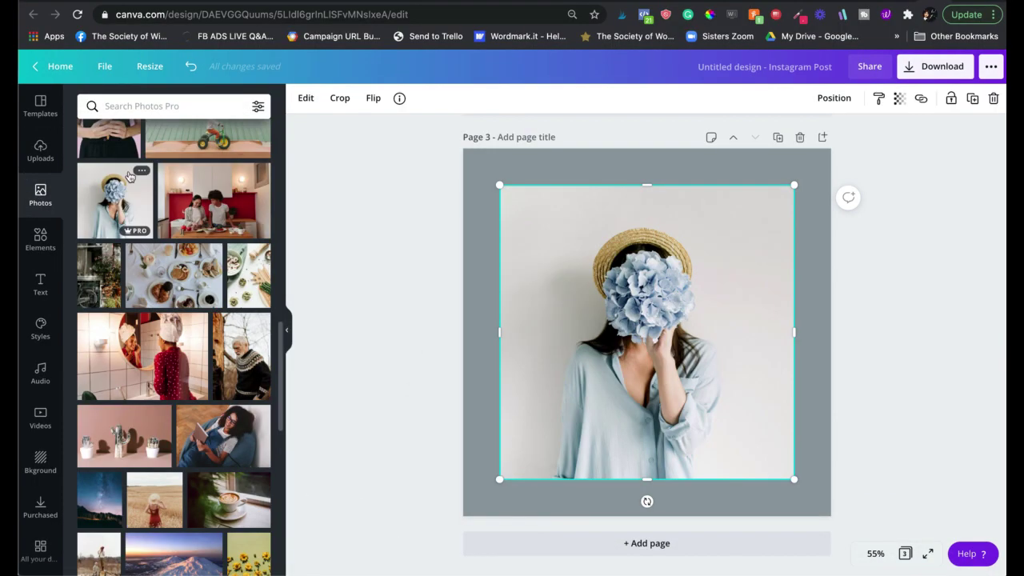
- Remove the photo's background with Background Remover and return to the effects list
{"action": "left_click", "coordinate": [305, 100]}
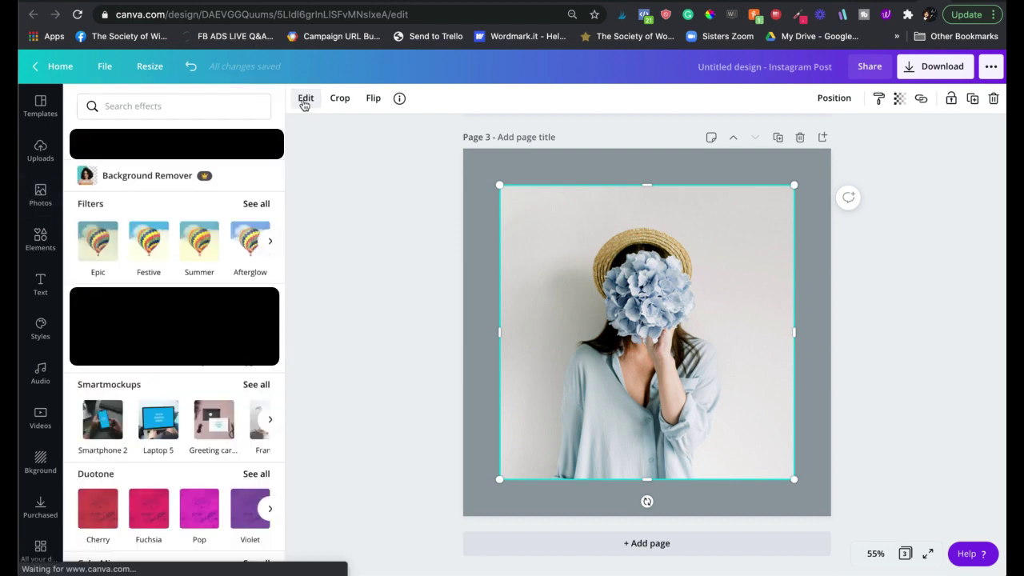
{"action": "left_click", "coordinate": [134, 180]}
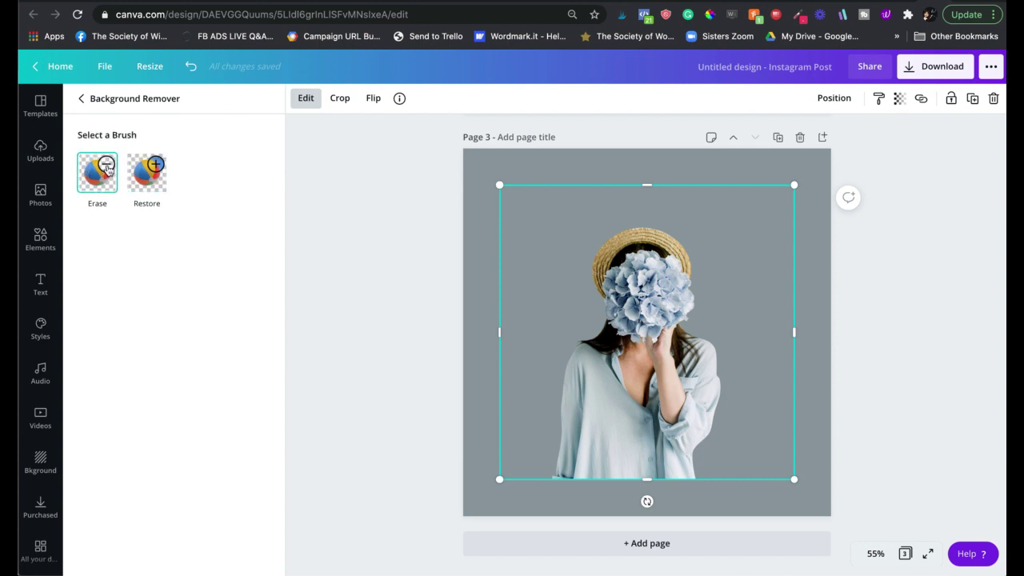
{"action": "left_click", "coordinate": [79, 100]}
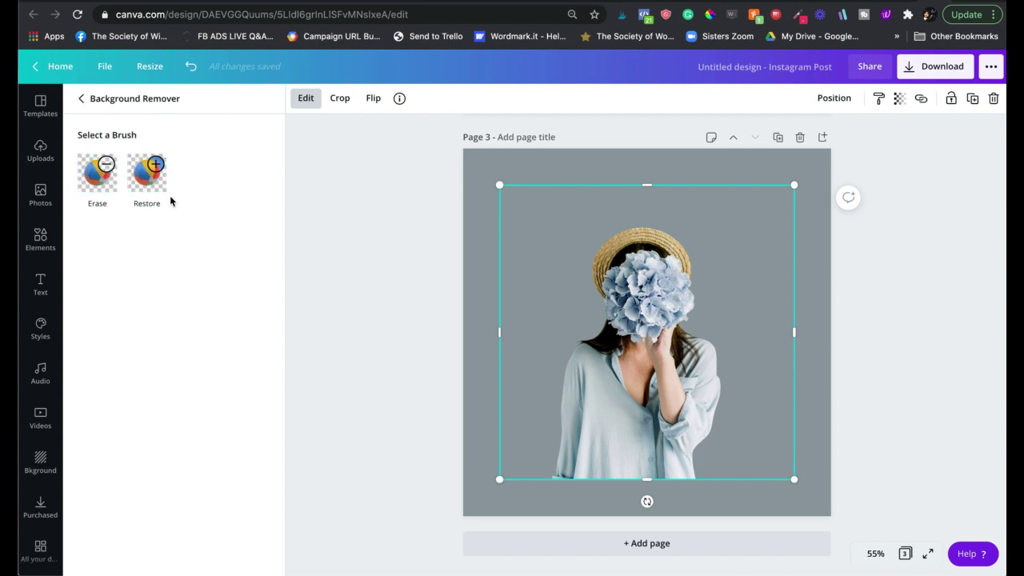
{"action": "left_click", "coordinate": [316, 202]}
{"action": "left_click", "coordinate": [306, 98]}
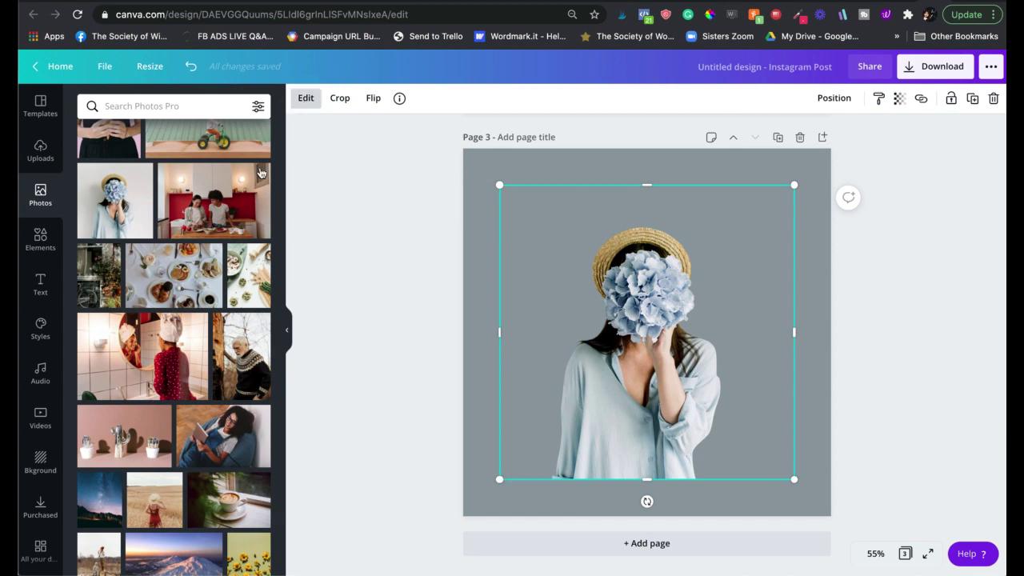
- Apply the Backdrop shadow to the cutout woman
{"action": "scroll", "coordinate": [173, 465], "scroll_direction": "down", "scroll_amount": 5}
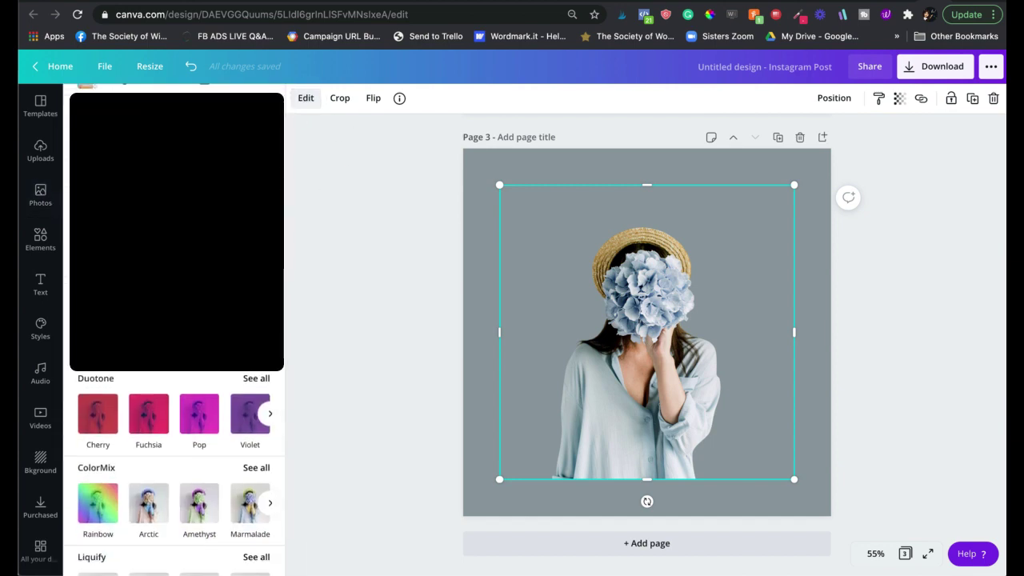
{"action": "scroll", "coordinate": [140, 390], "scroll_direction": "down", "scroll_amount": 3}
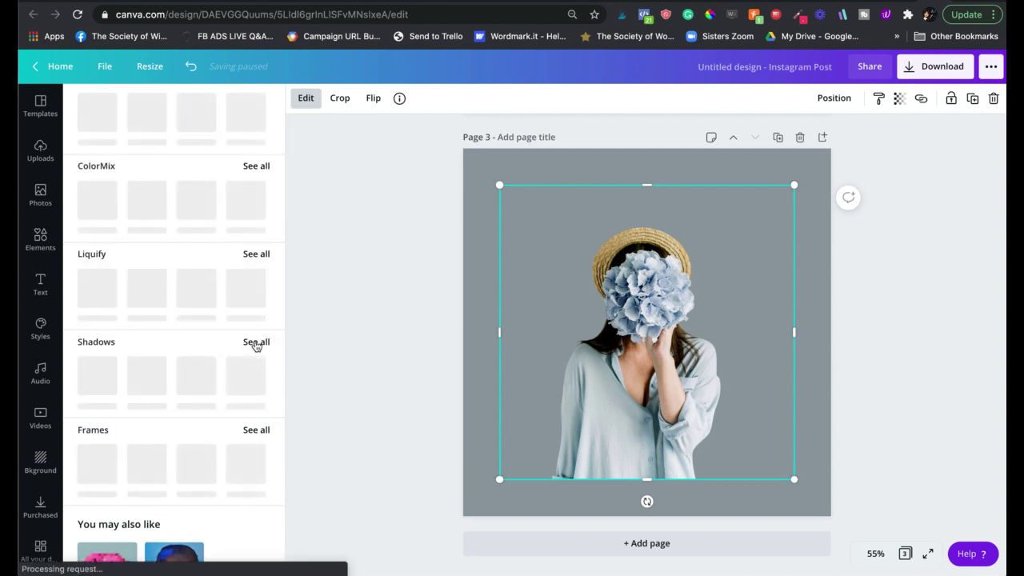
{"action": "left_click", "coordinate": [256, 344]}
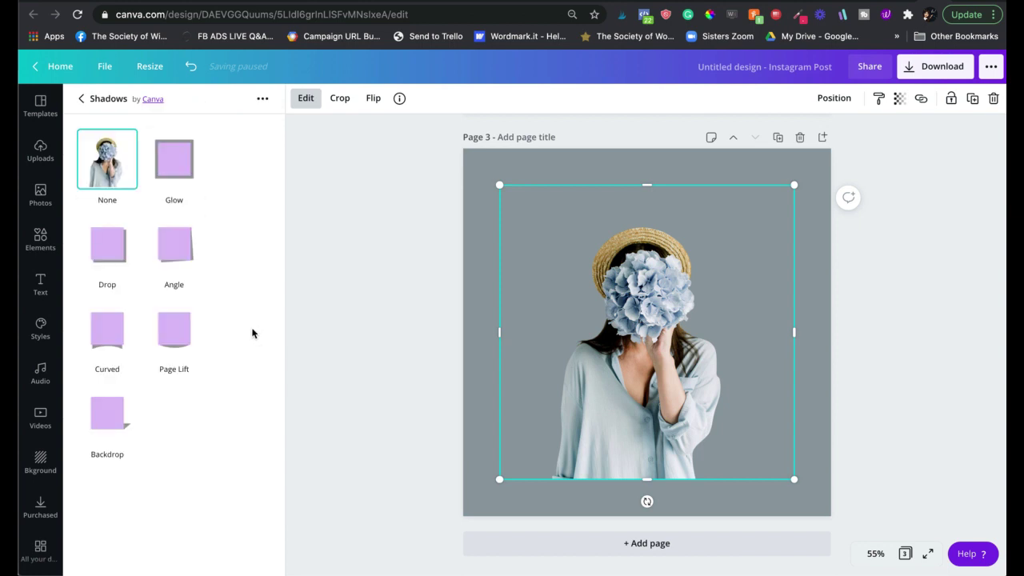
{"action": "left_click", "coordinate": [115, 415]}
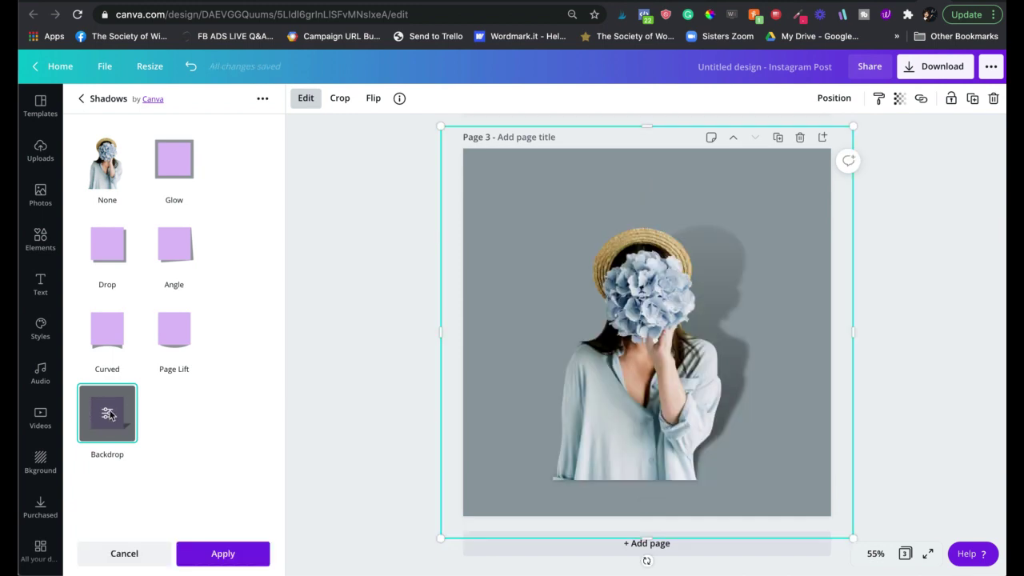
- Set the Backdrop shadow's vertical angle to 22 and horizontal angle to 45
{"action": "left_click", "coordinate": [112, 414]}
{"action": "left_click_drag", "start_coordinate": [80, 163], "coordinate": [126, 163]}
{"action": "left_click_drag", "start_coordinate": [175, 232], "coordinate": [226, 232]}
{"action": "left_click_drag", "start_coordinate": [266, 199], "coordinate": [307, 201]}
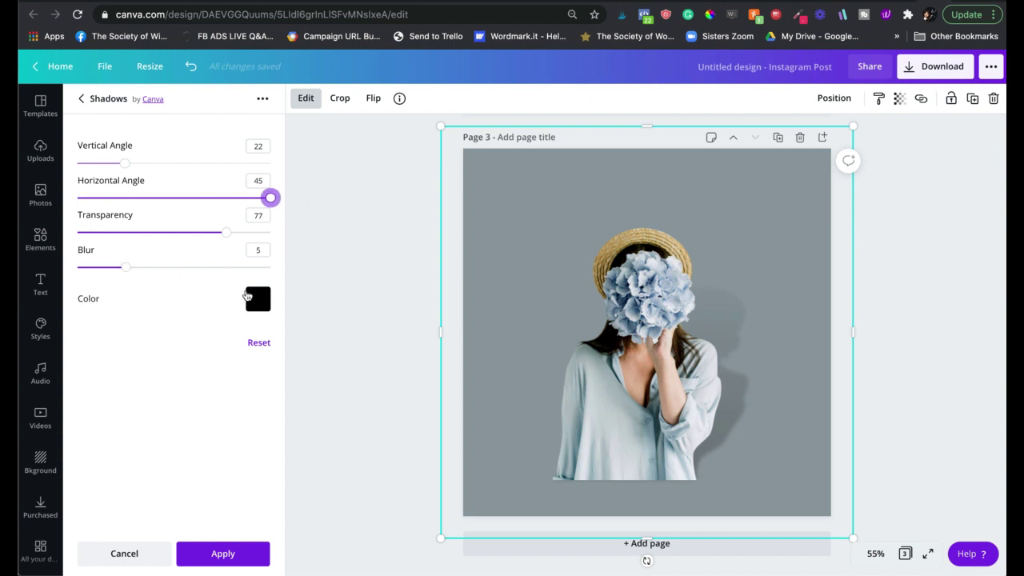
- Tint the shadow pale lavender, #D5D4FF
{"action": "left_click", "coordinate": [258, 298]}
{"action": "left_click", "coordinate": [354, 411]}
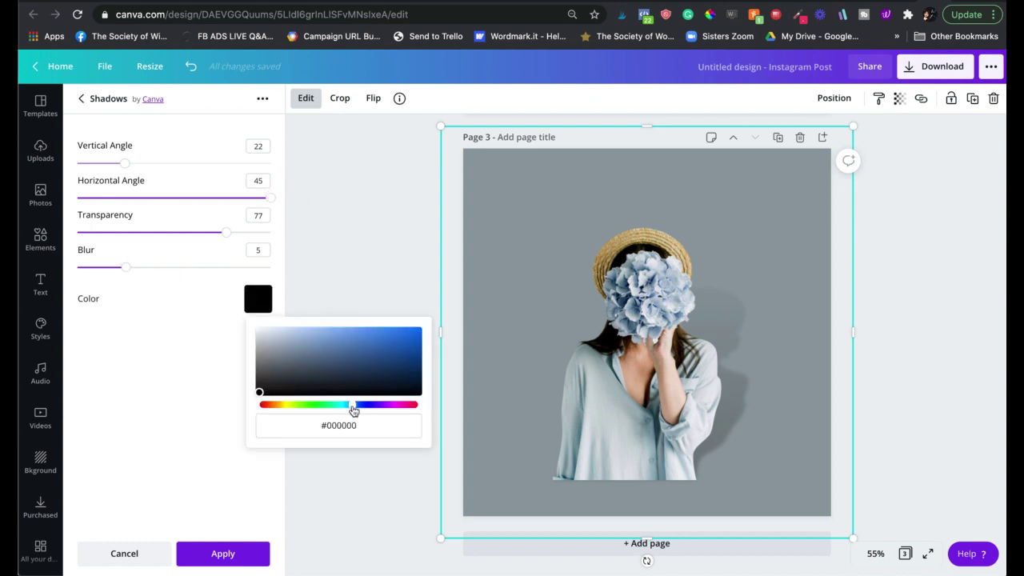
{"action": "left_click_drag", "start_coordinate": [354, 410], "coordinate": [365, 409]}
{"action": "left_click", "coordinate": [375, 361]}
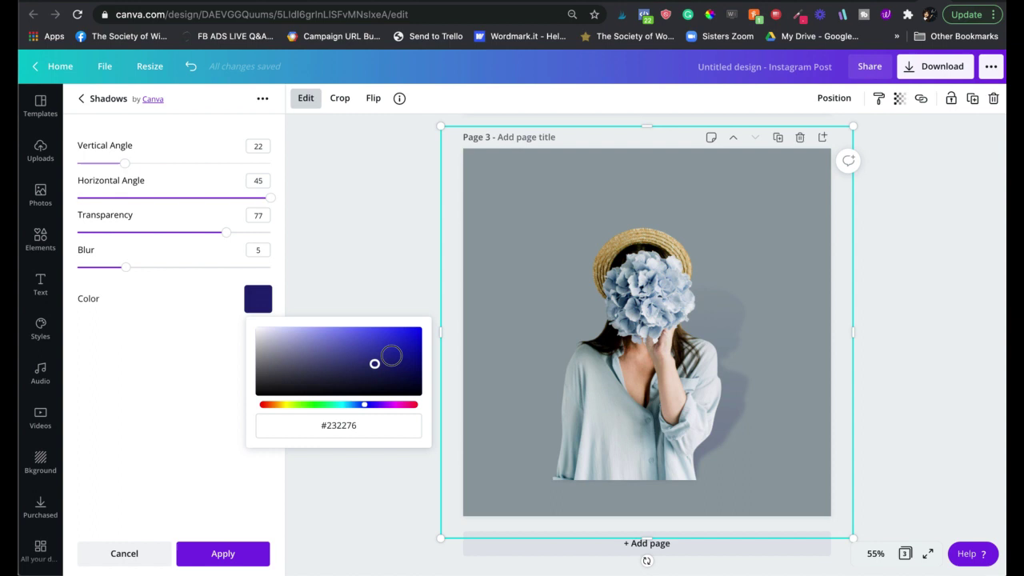
{"action": "left_click_drag", "start_coordinate": [375, 361], "coordinate": [425, 317]}
{"action": "left_click", "coordinate": [323, 337]}
{"action": "left_click_drag", "start_coordinate": [323, 338], "coordinate": [206, 336]}
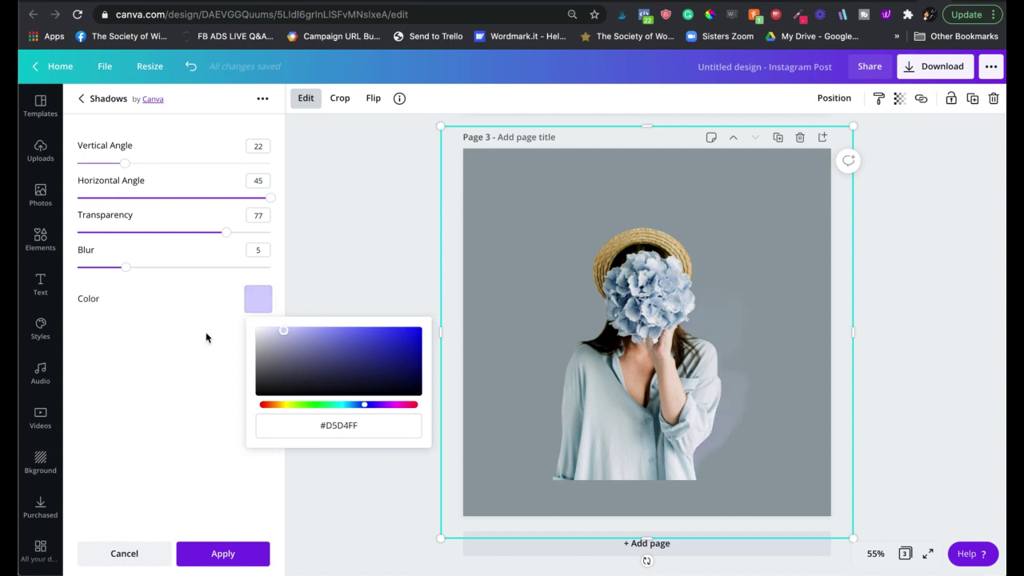
{"action": "left_click", "coordinate": [165, 346]}
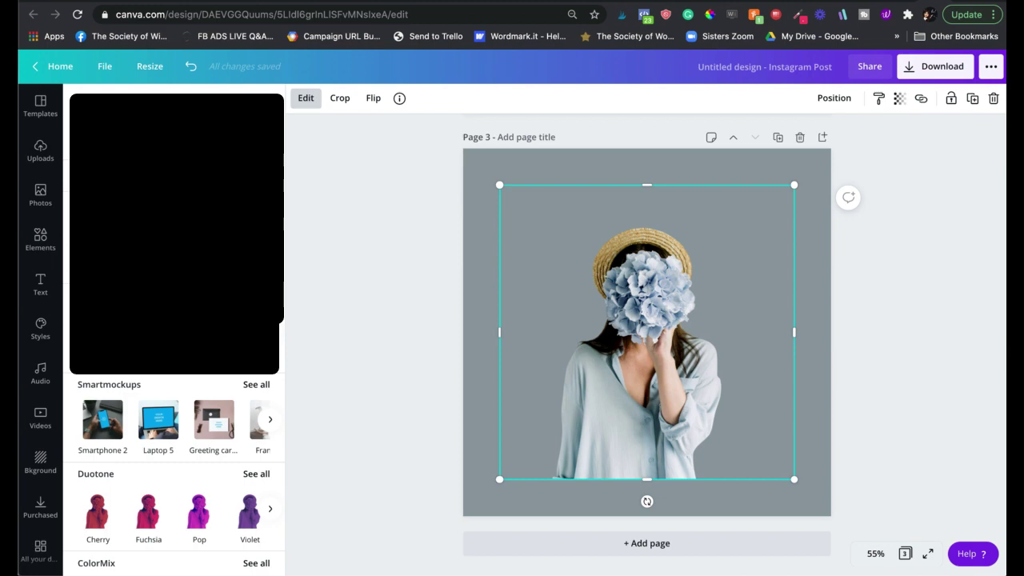
- Replace page 2's framed photo with the leopard-print portrait from Uploads
{"action": "scroll", "coordinate": [443, 241], "scroll_direction": "up", "scroll_amount": 5}
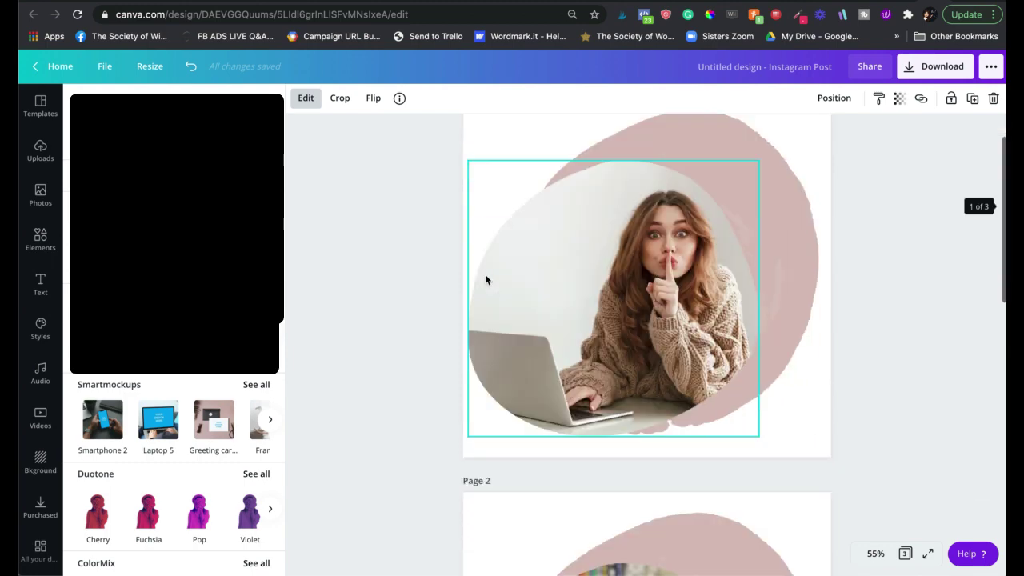
{"action": "left_click", "coordinate": [519, 305]}
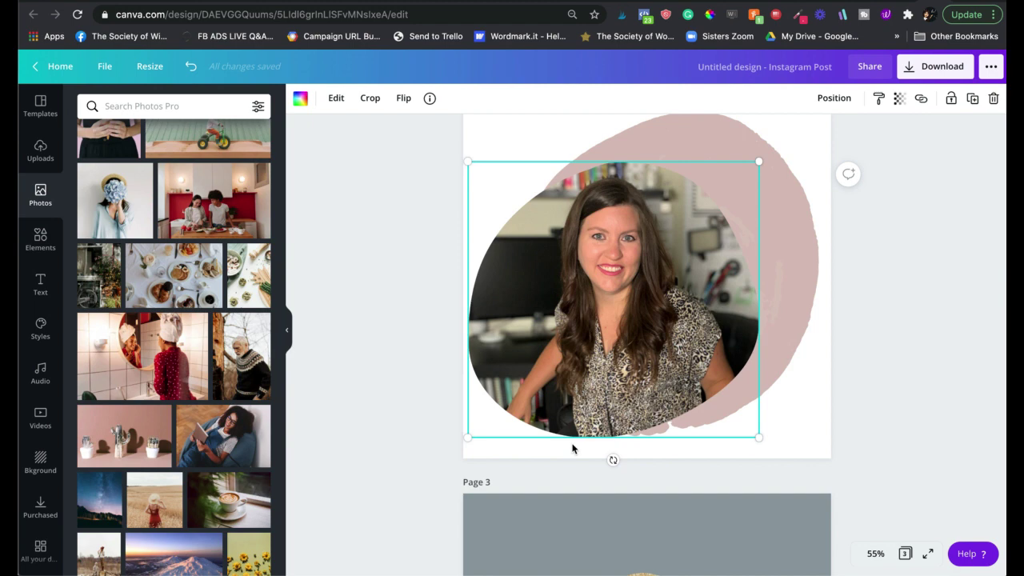
{"action": "scroll", "coordinate": [184, 272], "scroll_direction": "up", "scroll_amount": 5}
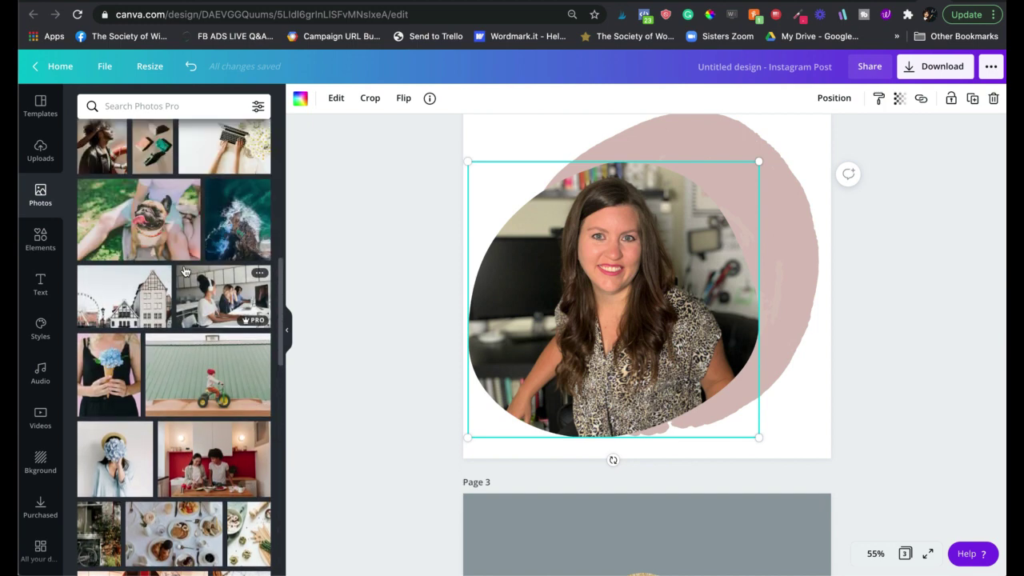
{"action": "left_click", "coordinate": [40, 150]}
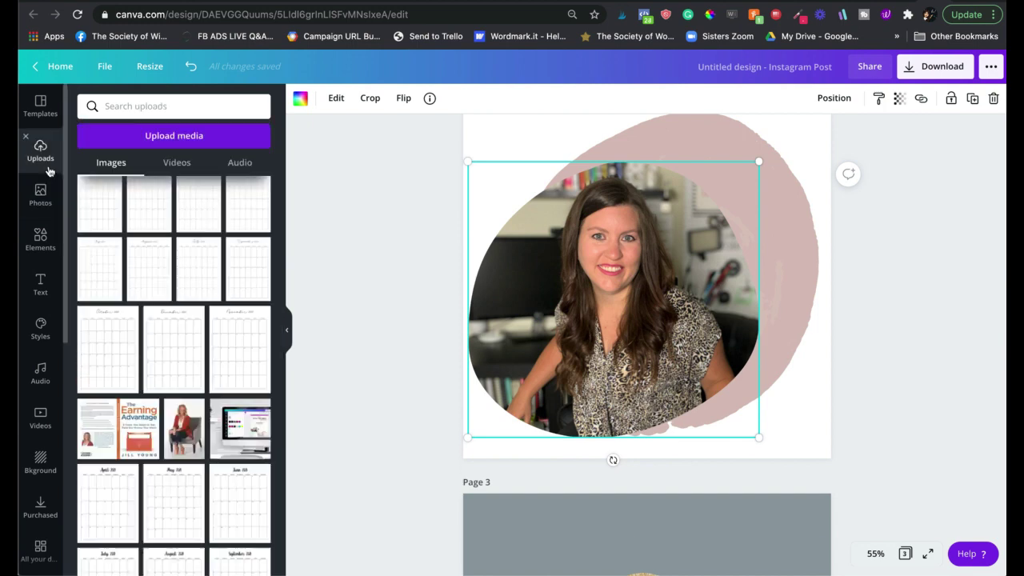
{"action": "left_click", "coordinate": [336, 287]}
{"action": "left_click_drag", "start_coordinate": [611, 283], "coordinate": [599, 333]}
- Shift the portrait up so it fills the pink blob frame
{"action": "left_click", "coordinate": [666, 163]}
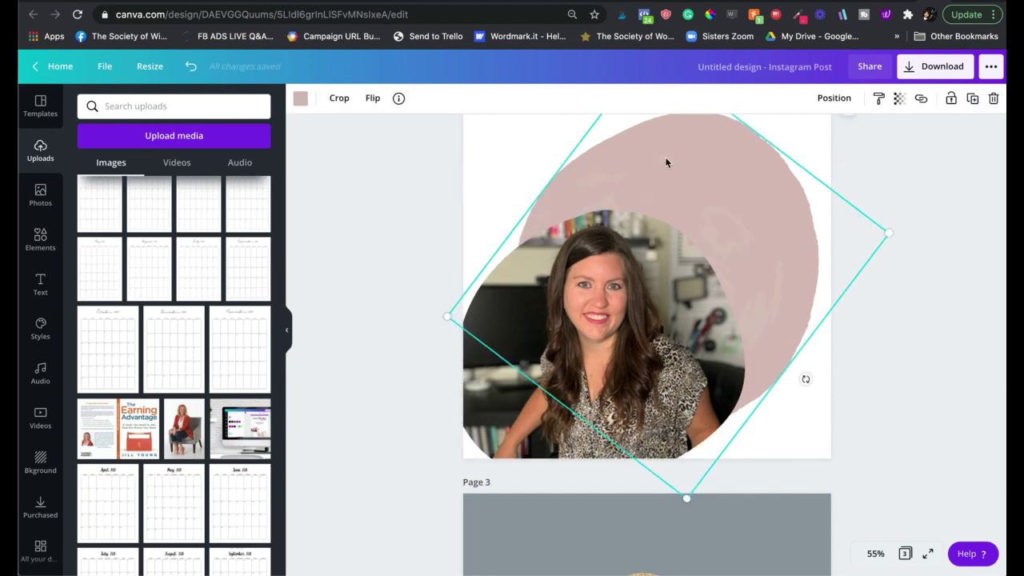
{"action": "left_click_drag", "start_coordinate": [595, 270], "coordinate": [613, 229]}
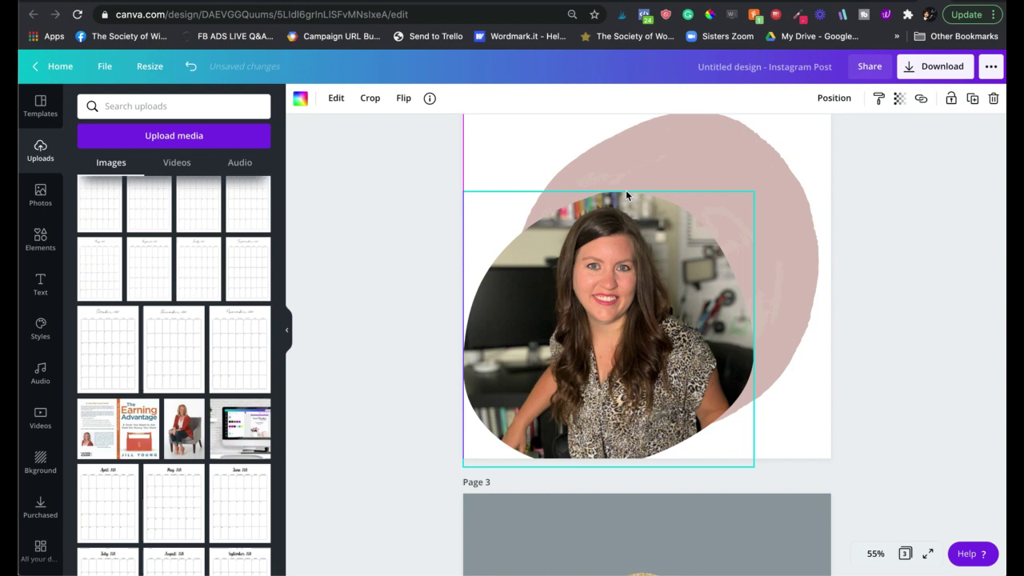
{"action": "left_click", "coordinate": [630, 169]}
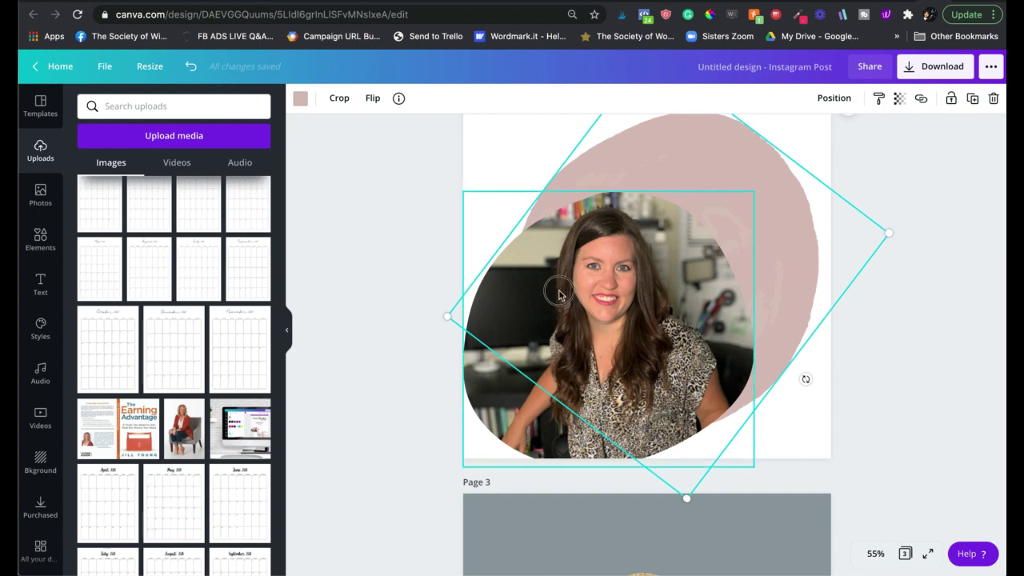
{"action": "left_click_drag", "start_coordinate": [560, 291], "coordinate": [573, 268]}
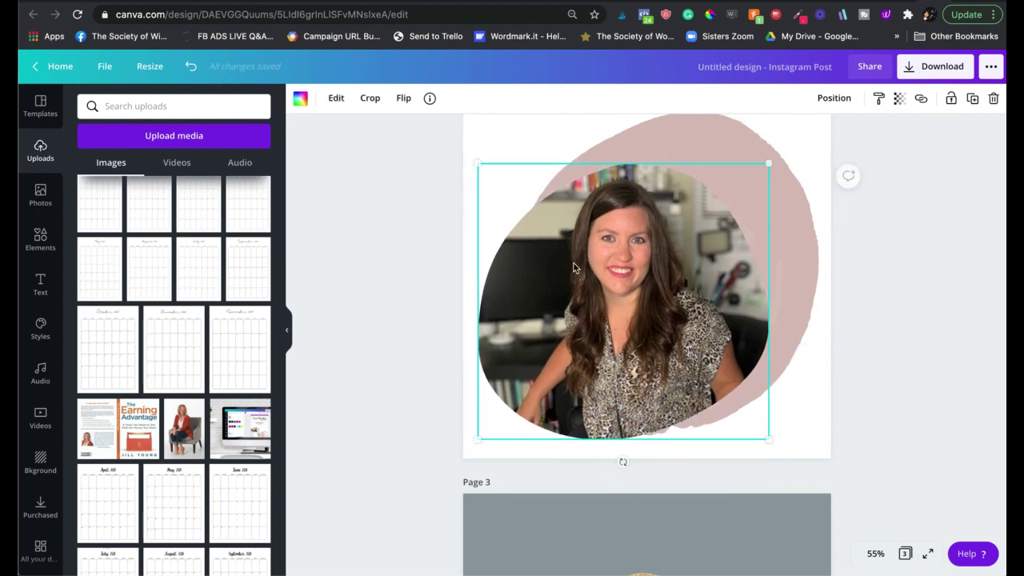
{"action": "scroll", "coordinate": [168, 264], "scroll_direction": "down", "scroll_amount": 10}
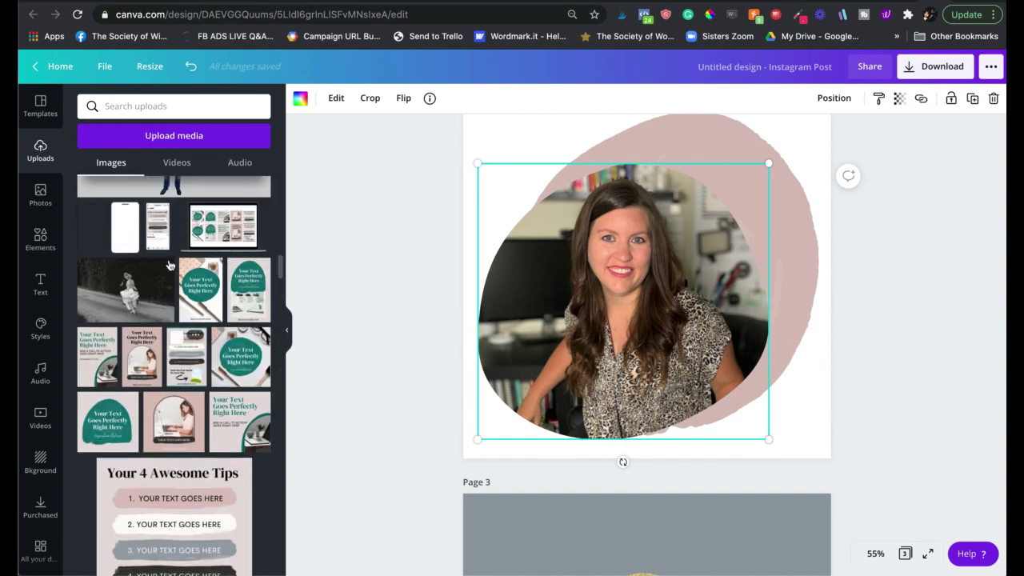
{"action": "scroll", "coordinate": [168, 266], "scroll_direction": "down", "scroll_amount": 5}
{"action": "scroll", "coordinate": [168, 266], "scroll_direction": "up", "scroll_amount": 5}
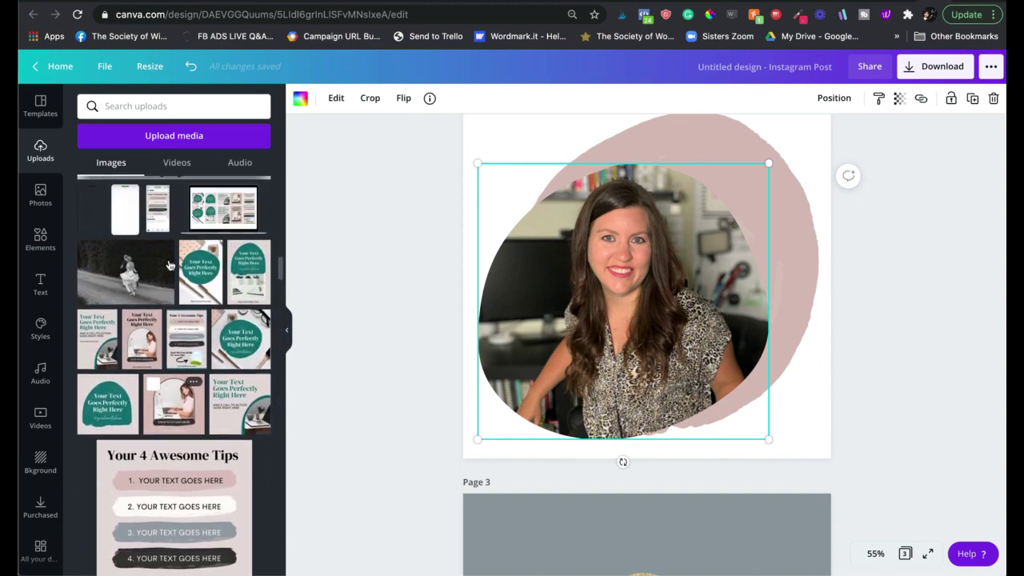
{"action": "scroll", "coordinate": [168, 265], "scroll_direction": "up", "scroll_amount": 10}
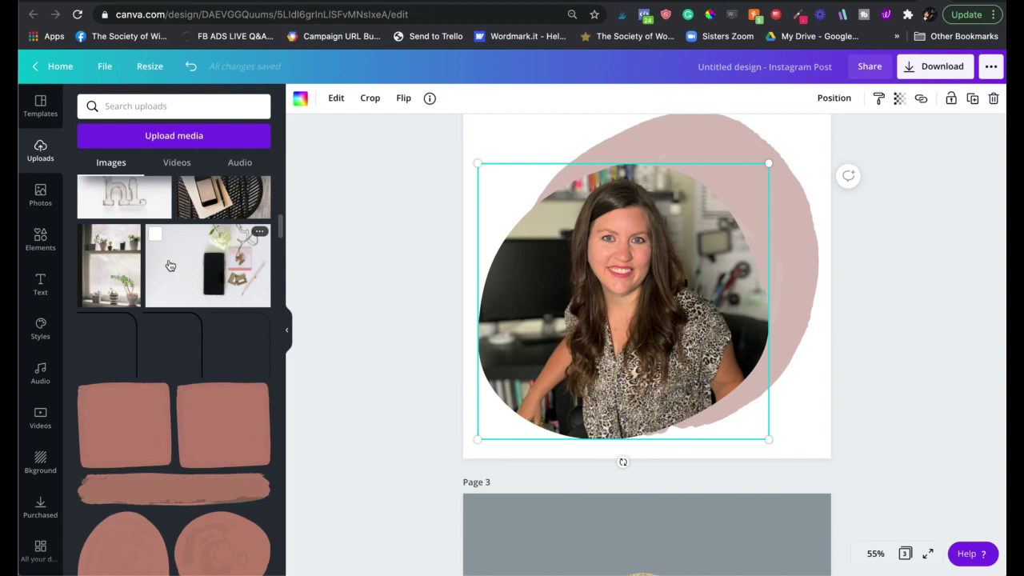
{"action": "scroll", "coordinate": [160, 336], "scroll_direction": "up", "scroll_amount": 5}
{"action": "scroll", "coordinate": [152, 352], "scroll_direction": "down", "scroll_amount": 8}
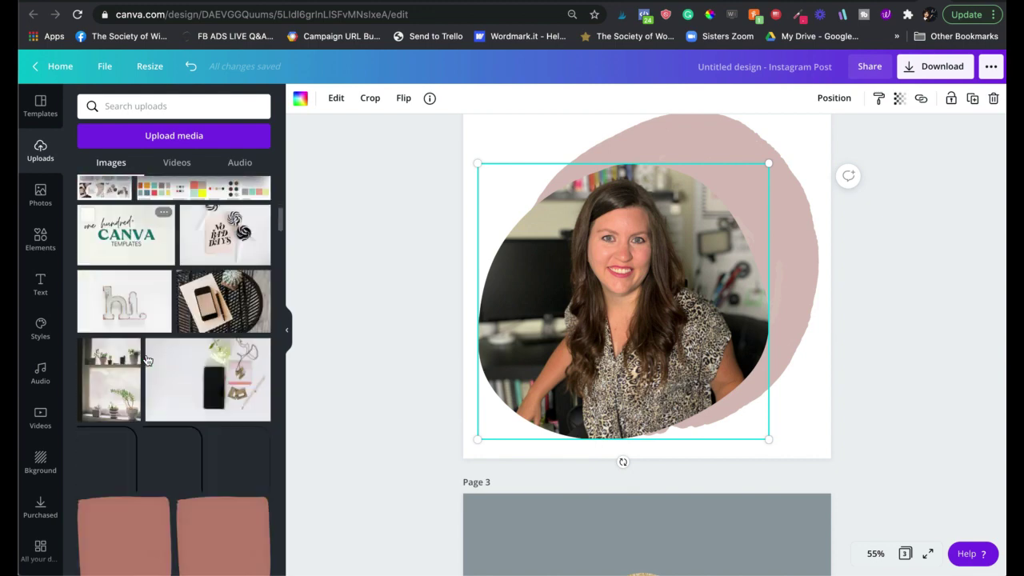
{"action": "scroll", "coordinate": [147, 361], "scroll_direction": "down", "scroll_amount": 5}
{"action": "scroll", "coordinate": [381, 439], "scroll_direction": "down", "scroll_amount": 5}
- Replace the hydrangea photo on page 3 with the light-up wreath graphic
{"action": "left_click", "coordinate": [606, 369]}
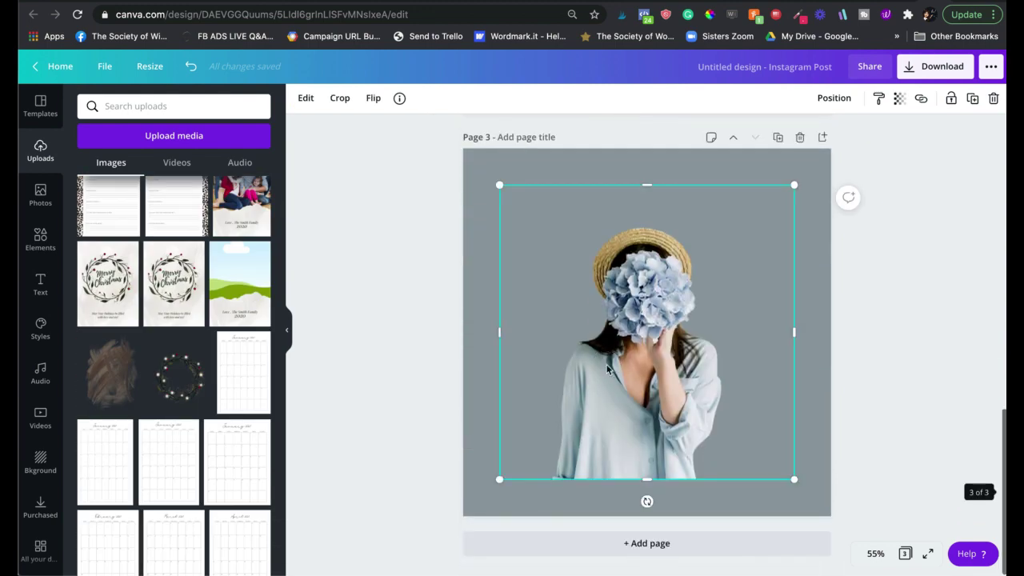
{"action": "key", "text": "Delete"}
{"action": "left_click", "coordinate": [180, 372]}
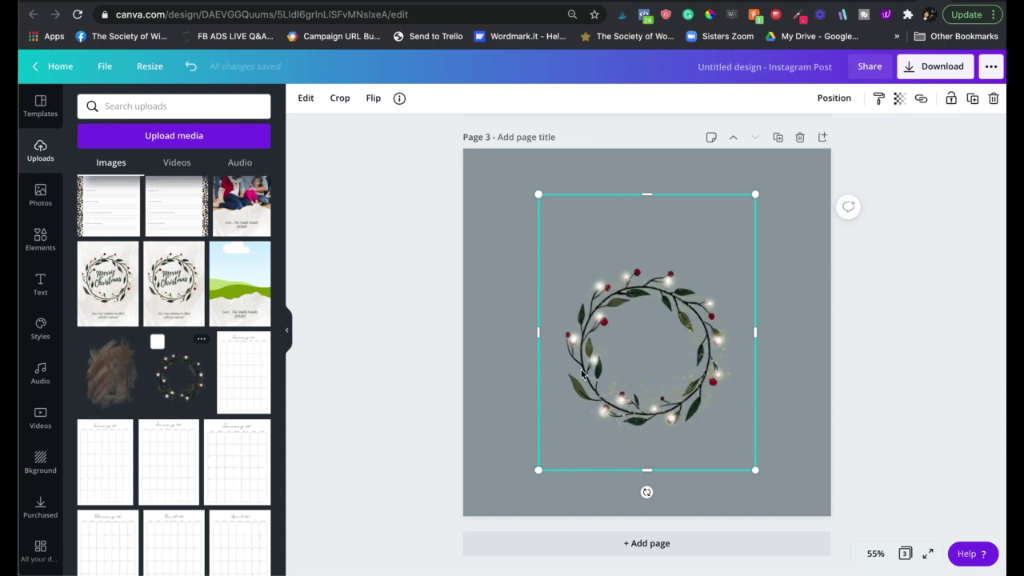
- Give the wreath a Drop shadow
{"action": "left_click", "coordinate": [311, 105]}
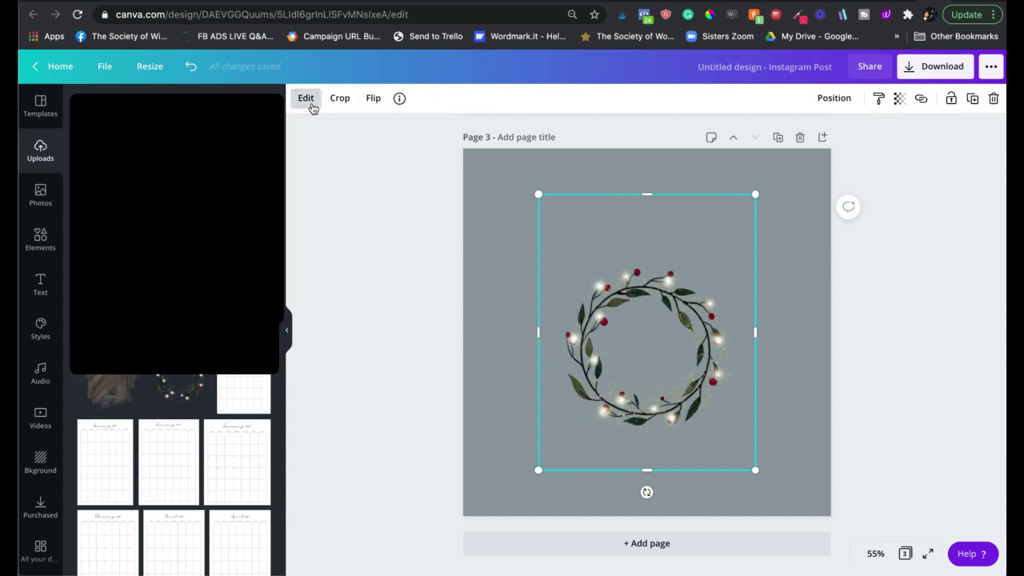
{"action": "scroll", "coordinate": [174, 472], "scroll_direction": "down", "scroll_amount": 5}
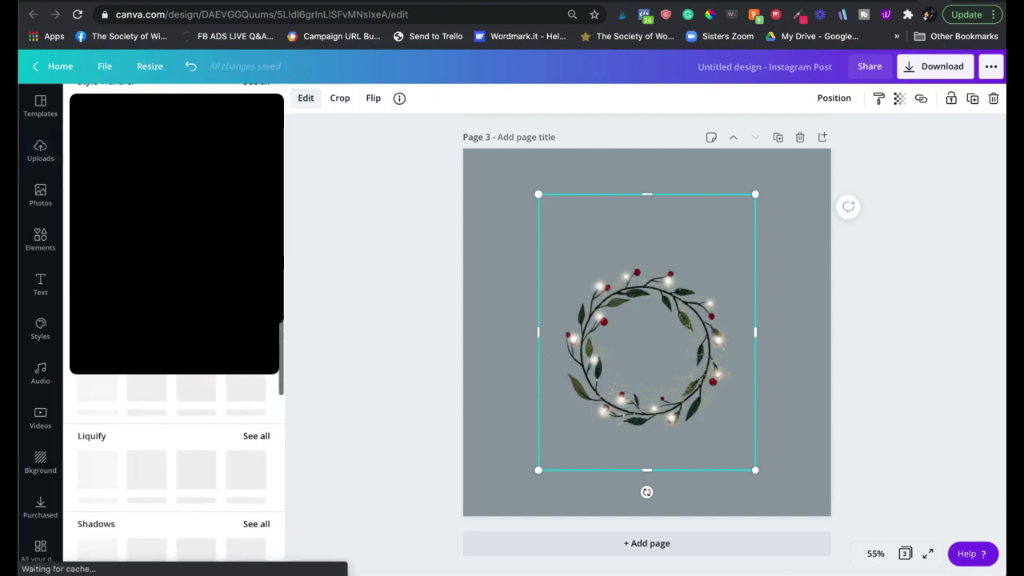
{"action": "scroll", "coordinate": [122, 394], "scroll_direction": "down", "scroll_amount": 4}
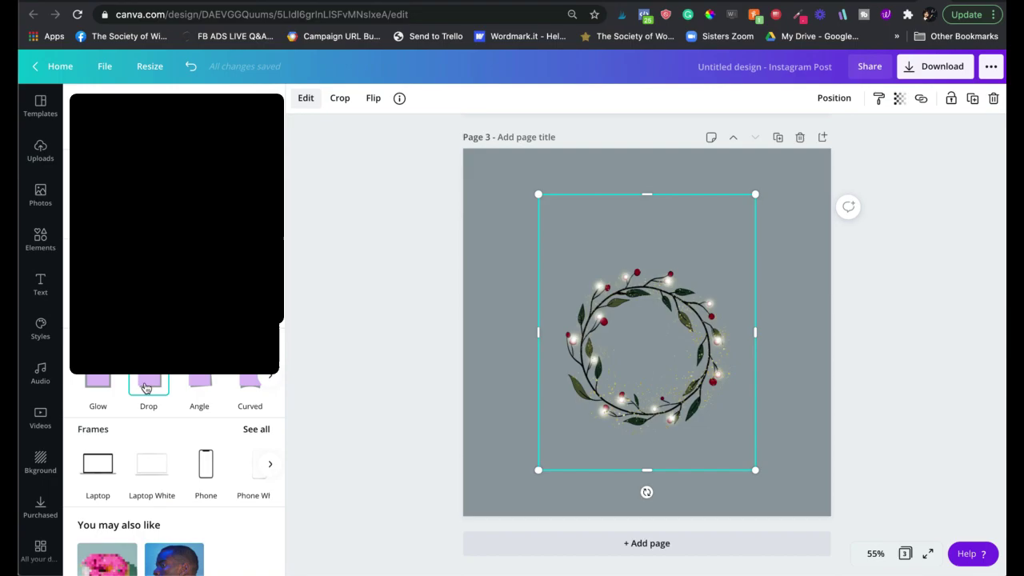
{"action": "left_click", "coordinate": [146, 388]}
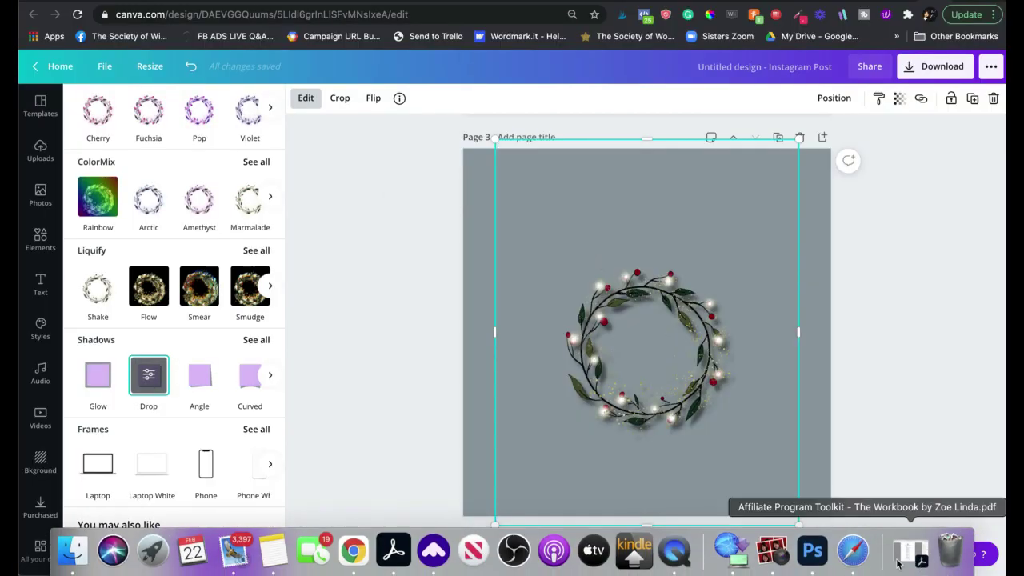
- Back in the other design, try Paint Corners frame on the headphones photo
{"action": "left_click", "coordinate": [855, 551]}
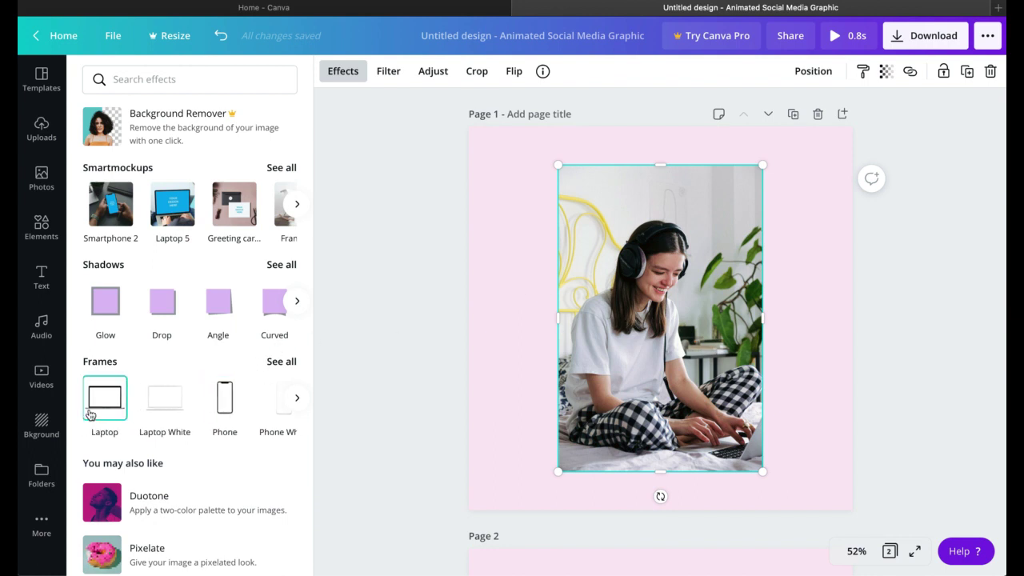
{"action": "left_click", "coordinate": [276, 364]}
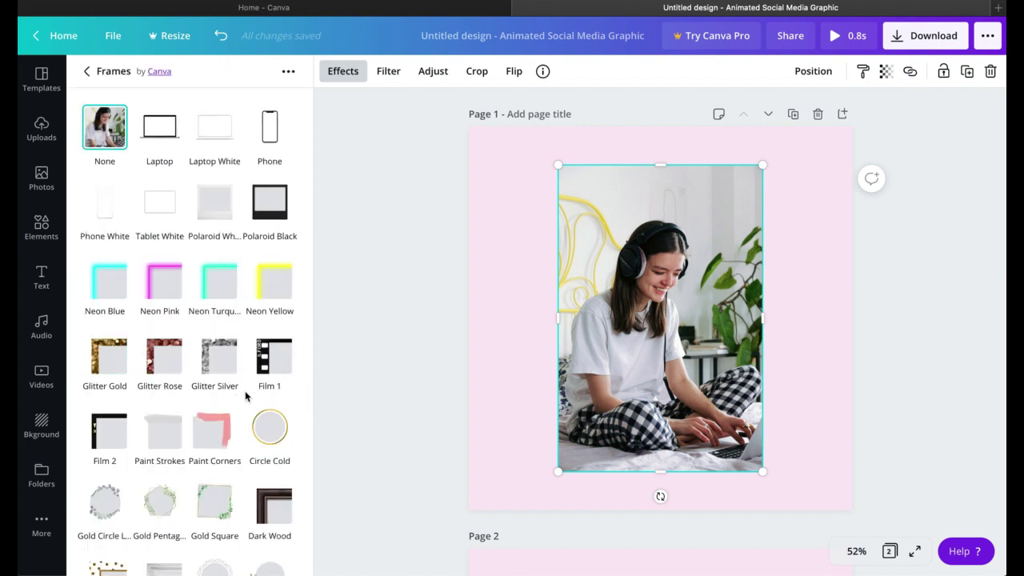
{"action": "scroll", "coordinate": [246, 395], "scroll_direction": "down", "scroll_amount": 1}
{"action": "left_click", "coordinate": [208, 396]}
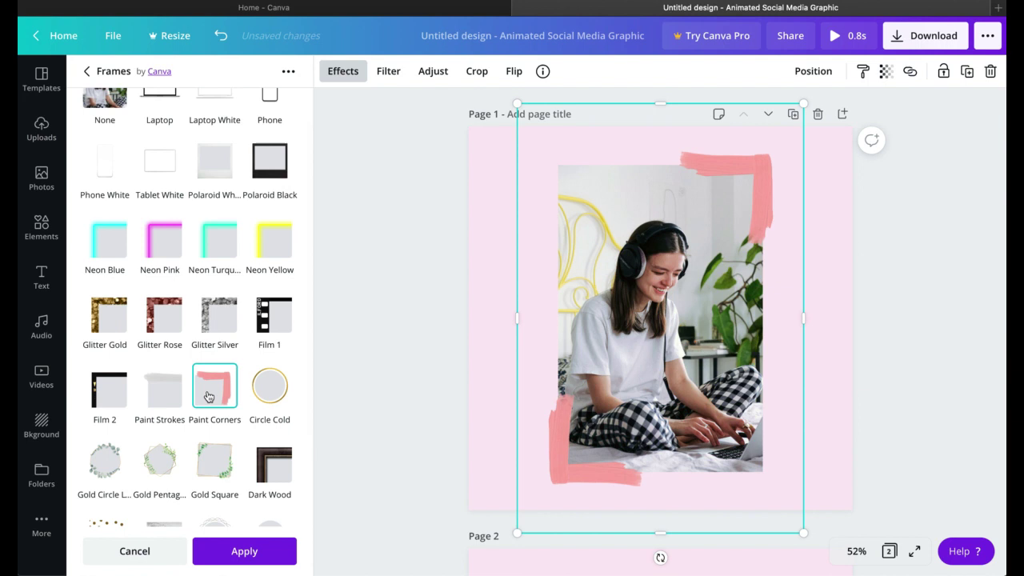
- Try Laptop, Laptop White and Polaroid White frames, settling on the Phone frame
{"action": "scroll", "coordinate": [210, 393], "scroll_direction": "down", "scroll_amount": 2}
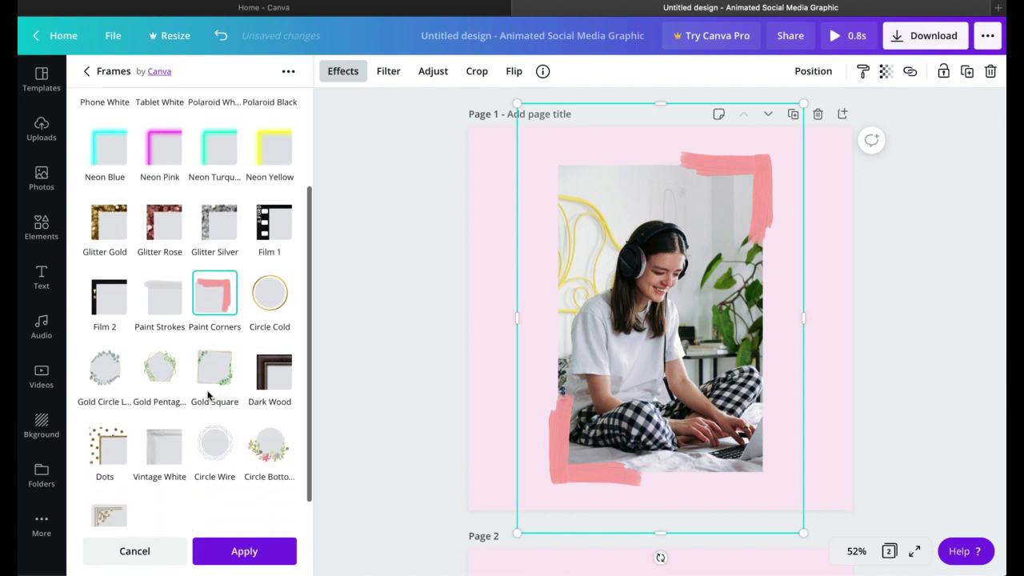
{"action": "scroll", "coordinate": [219, 402], "scroll_direction": "down", "scroll_amount": 1}
{"action": "scroll", "coordinate": [218, 402], "scroll_direction": "up", "scroll_amount": 4}
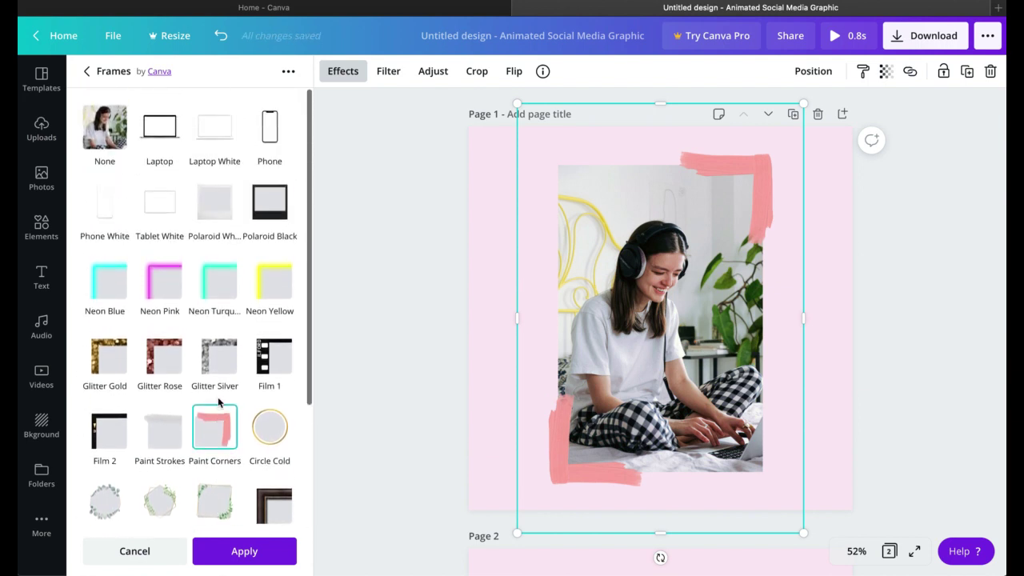
{"action": "left_click", "coordinate": [157, 126]}
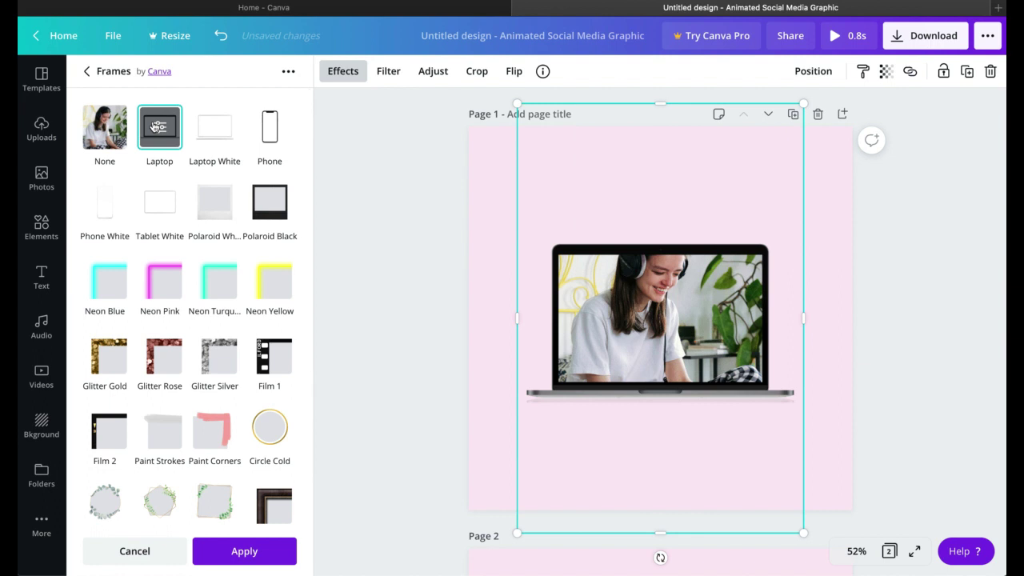
{"action": "left_click", "coordinate": [229, 136]}
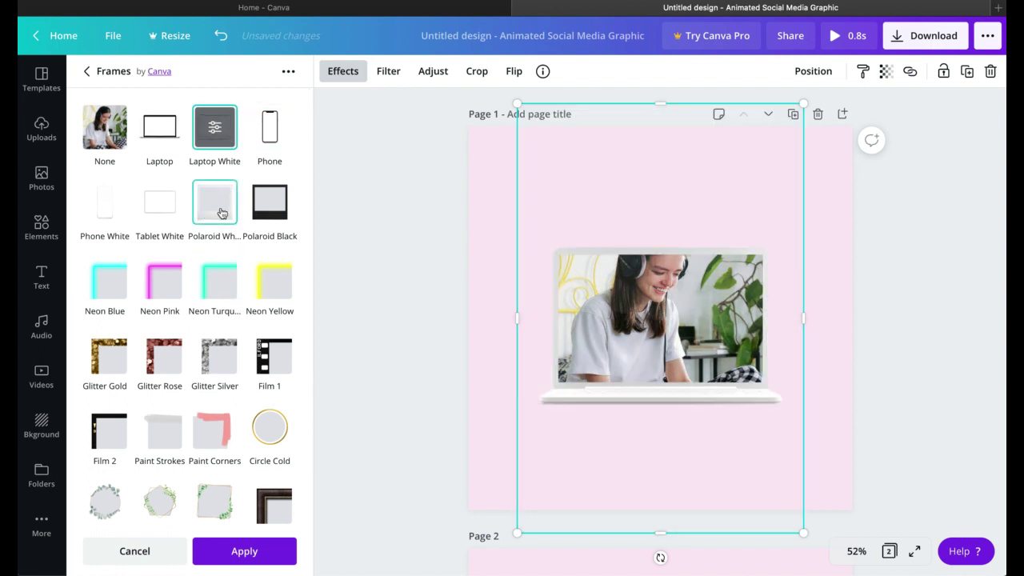
{"action": "left_click", "coordinate": [222, 213]}
{"action": "left_click", "coordinate": [270, 128]}
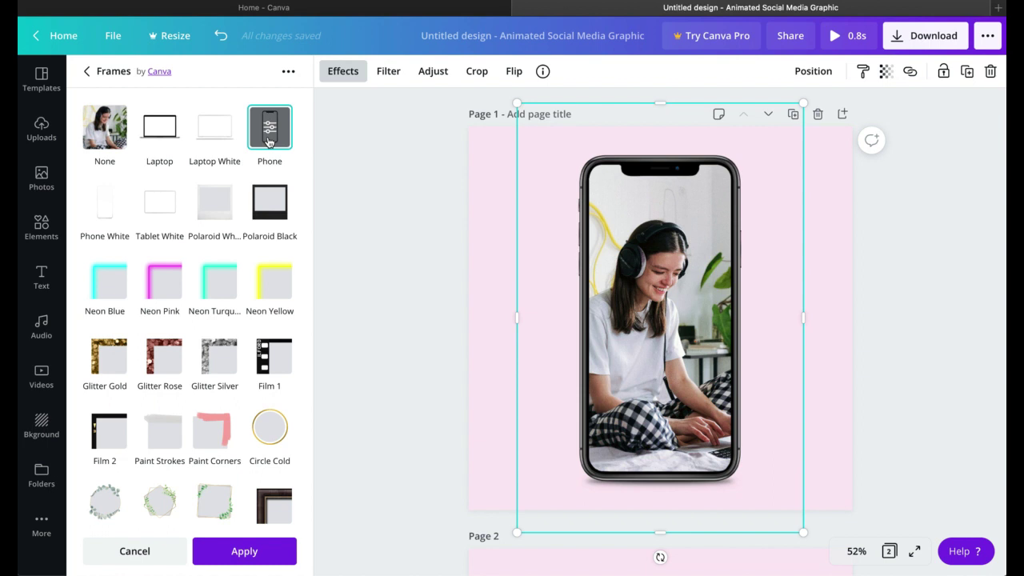
{"action": "left_click", "coordinate": [87, 72]}
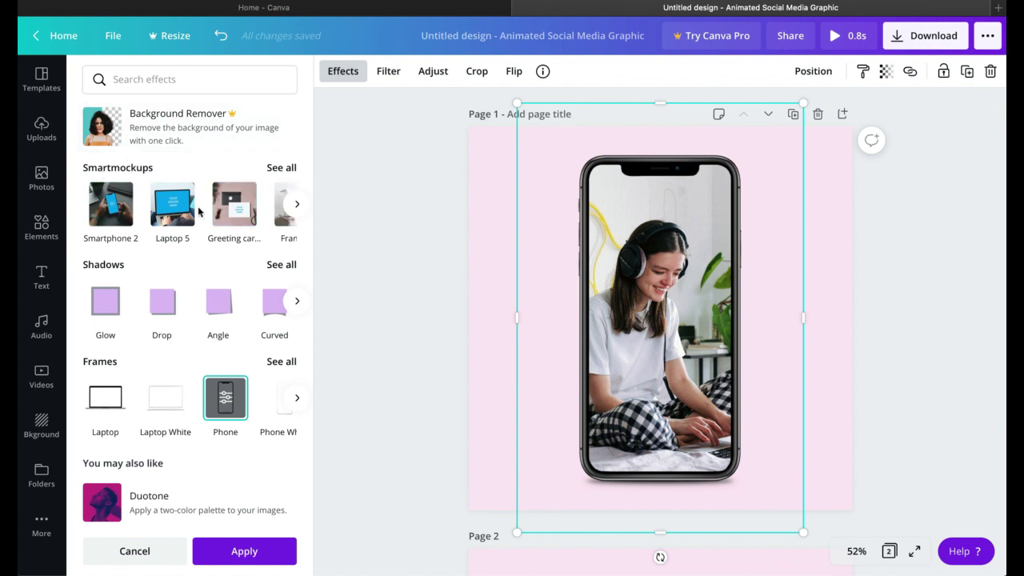
- Preview Smartphone 4, then apply the Frame 4 smartmockup from the full list
{"action": "scroll", "coordinate": [200, 210], "scroll_direction": "right", "scroll_amount": 3}
{"action": "scroll", "coordinate": [200, 209], "scroll_direction": "right", "scroll_amount": 5}
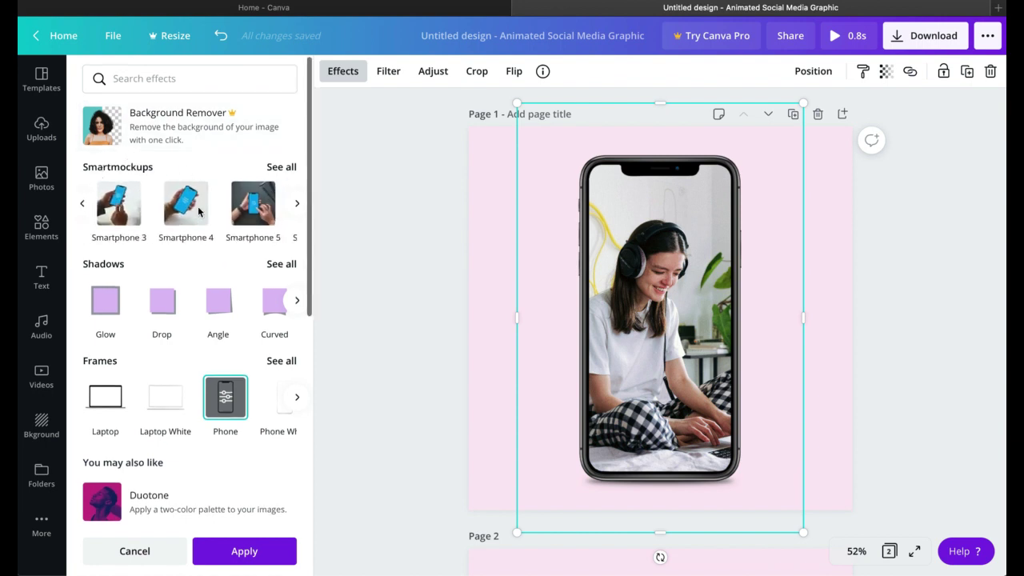
{"action": "left_click", "coordinate": [193, 211]}
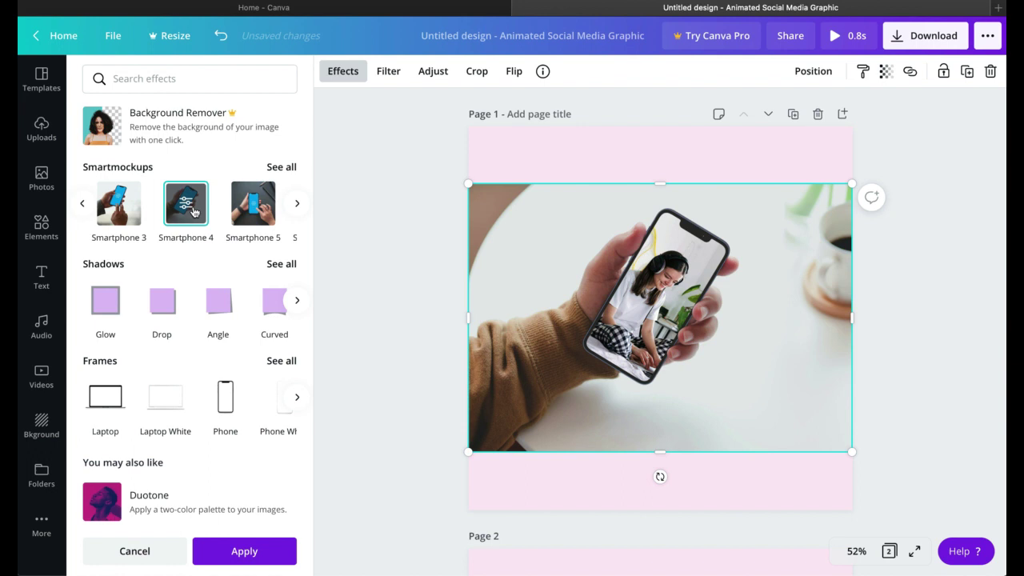
{"action": "left_click", "coordinate": [280, 167]}
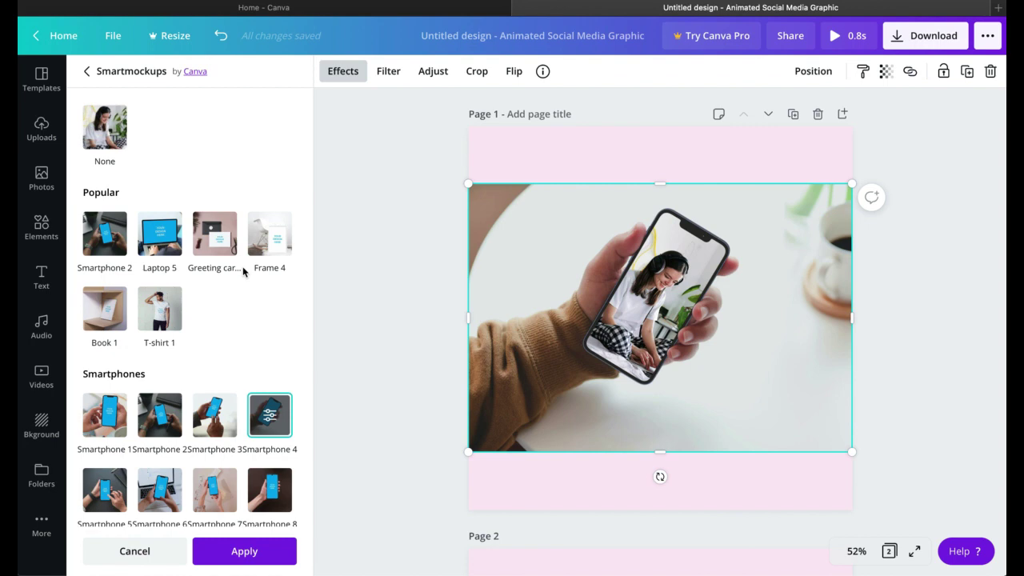
{"action": "left_click", "coordinate": [264, 237]}
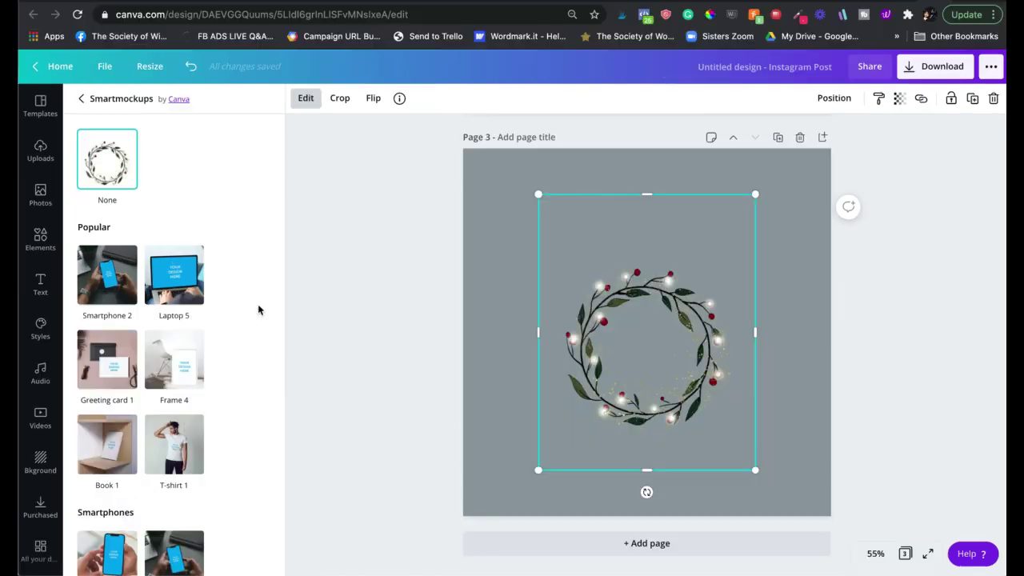
{"action": "scroll", "coordinate": [207, 317], "scroll_direction": "down", "scroll_amount": 10}
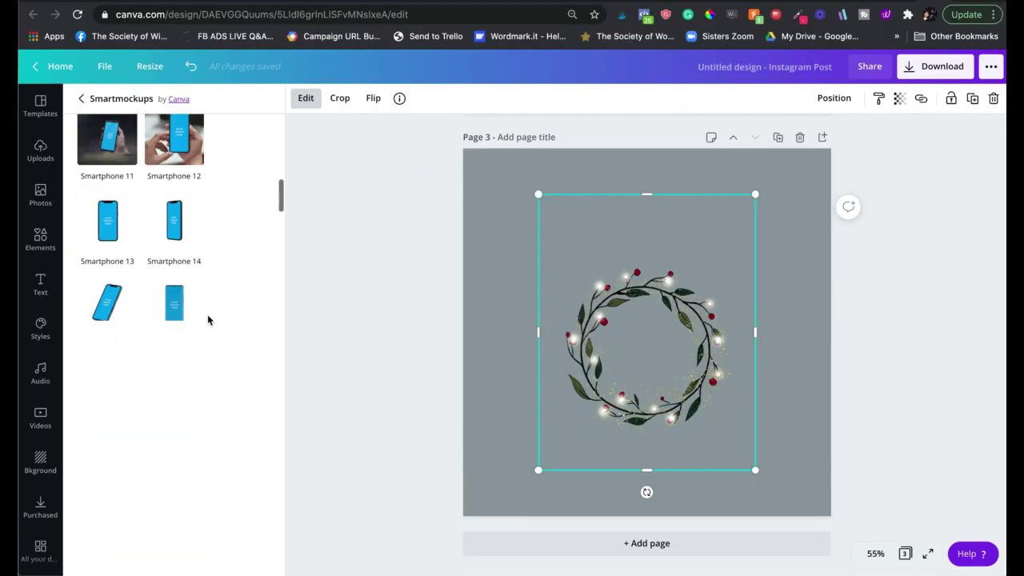
- Apply the Canvas 1 mockup from Frames & posters to the wreath
{"action": "scroll", "coordinate": [207, 316], "scroll_direction": "down", "scroll_amount": 15}
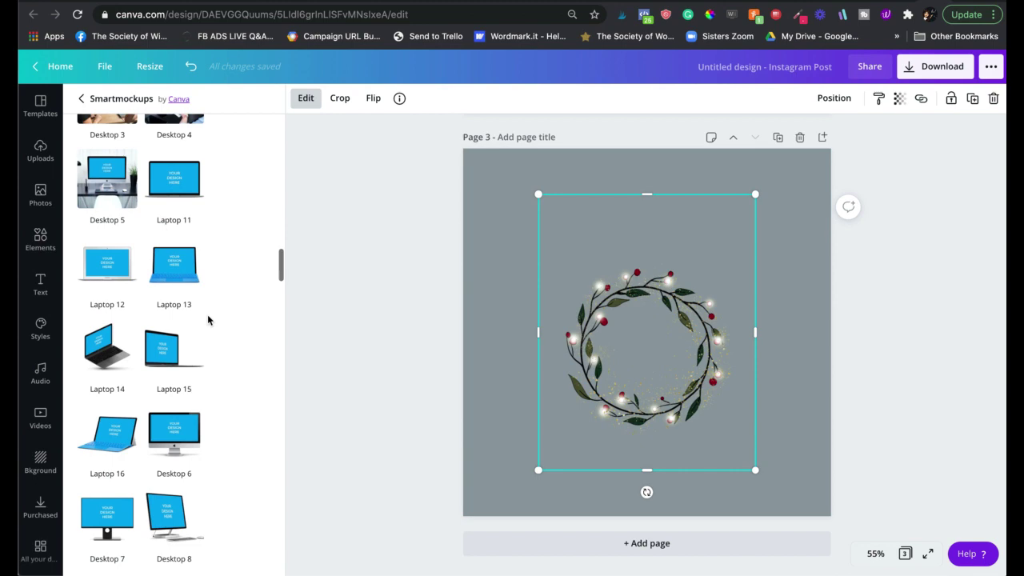
{"action": "scroll", "coordinate": [208, 316], "scroll_direction": "down", "scroll_amount": 5}
{"action": "scroll", "coordinate": [207, 315], "scroll_direction": "up", "scroll_amount": 2}
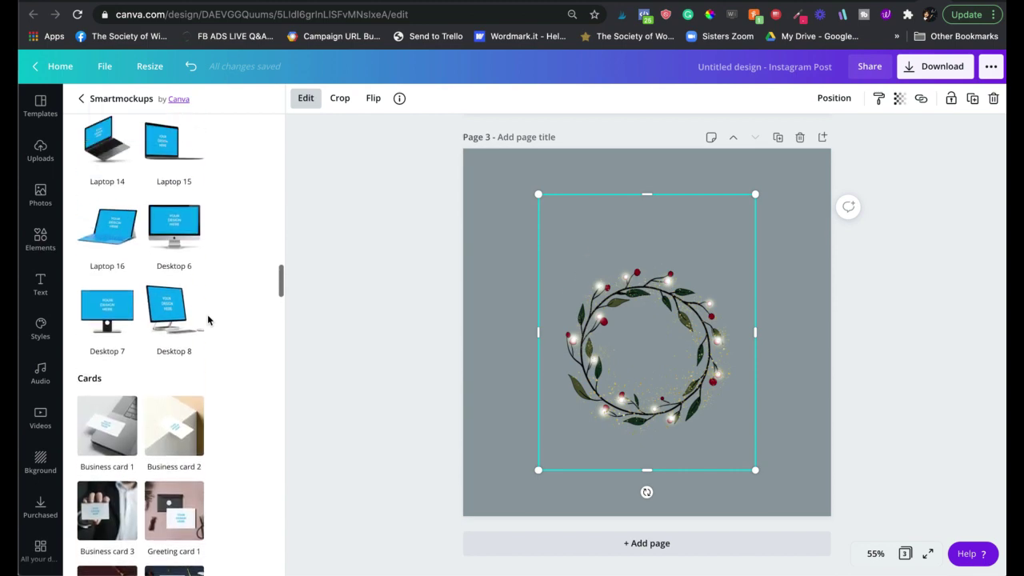
{"action": "scroll", "coordinate": [208, 320], "scroll_direction": "down", "scroll_amount": 12}
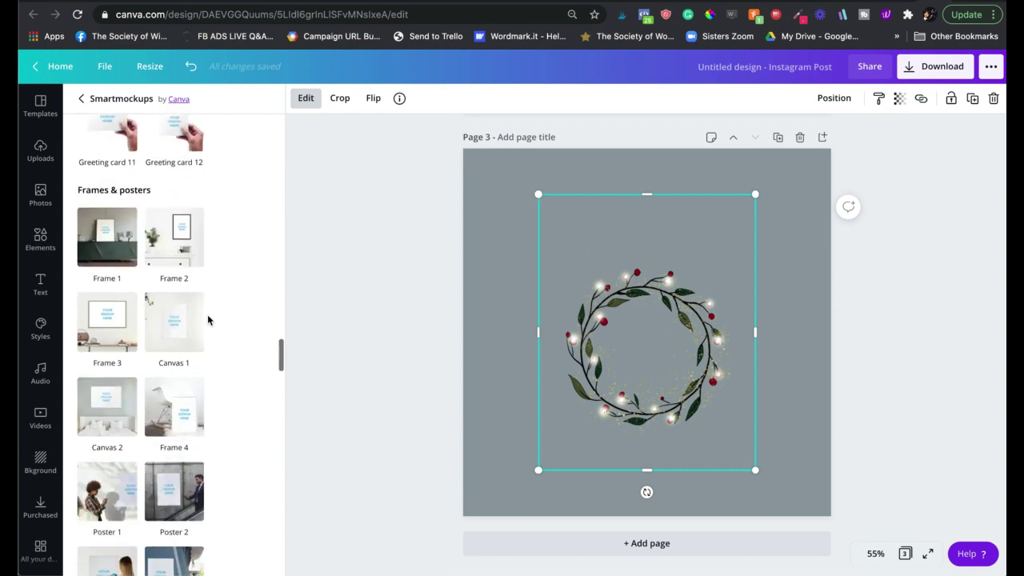
{"action": "left_click", "coordinate": [160, 335]}
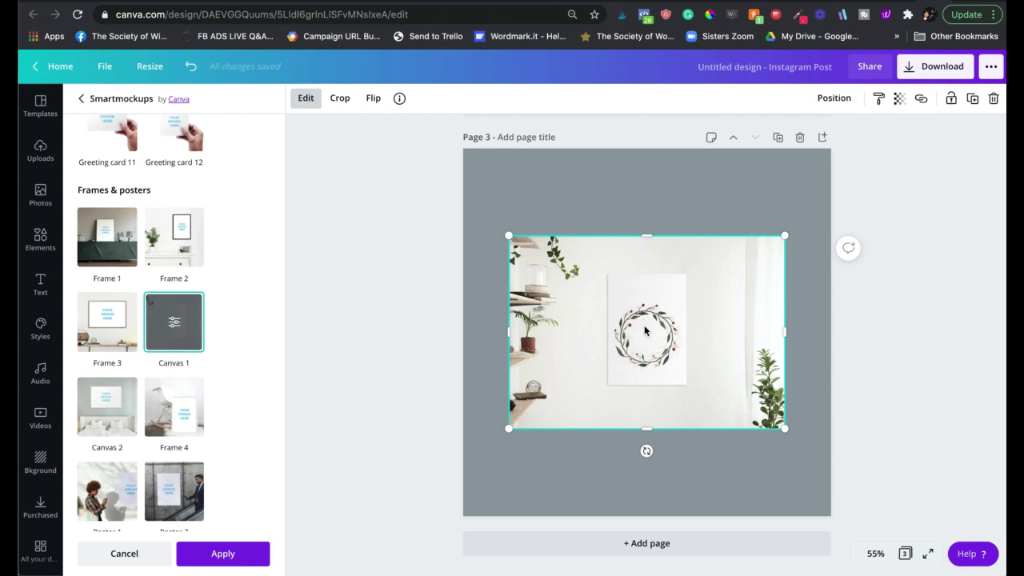
- Tint the Canvas 1 mockup's canvas print pink, #DD6868
{"action": "left_click", "coordinate": [180, 322]}
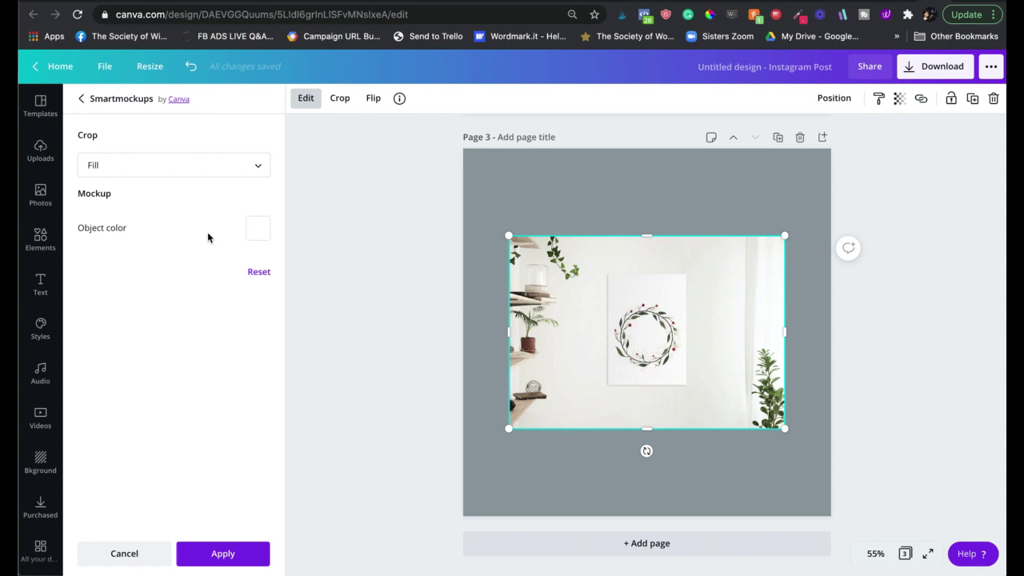
{"action": "left_click", "coordinate": [248, 234]}
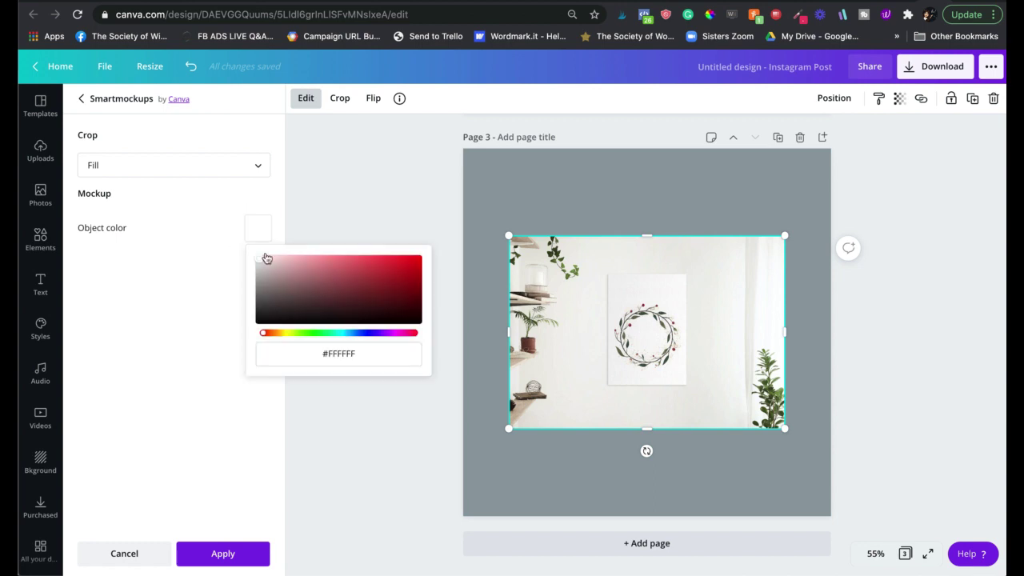
{"action": "left_click_drag", "start_coordinate": [263, 256], "coordinate": [344, 268]}
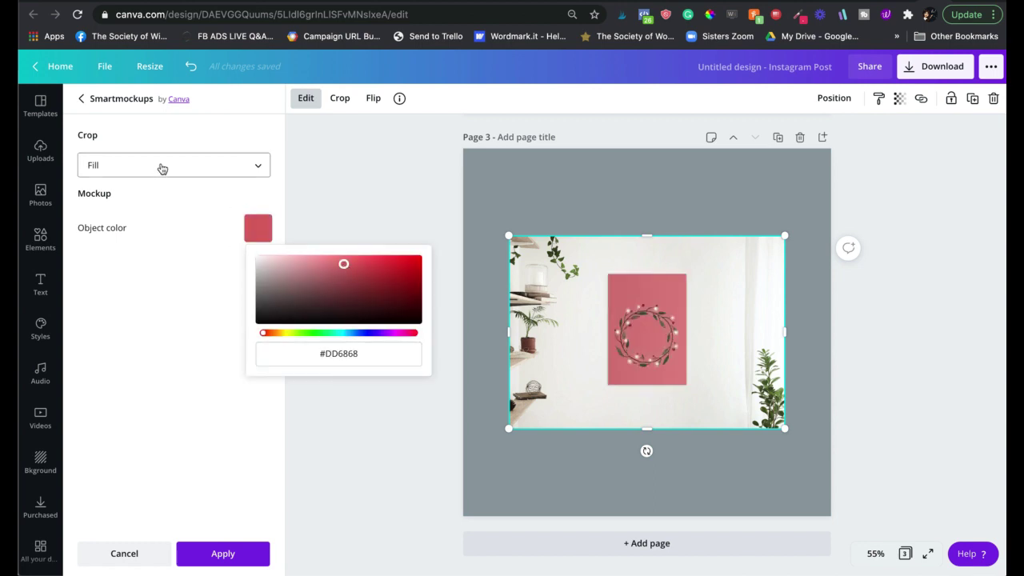
- Set the mockup crop to Custom with horizontal position 66 and vertical position 75
{"action": "left_click", "coordinate": [190, 165]}
{"action": "left_click", "coordinate": [186, 190]}
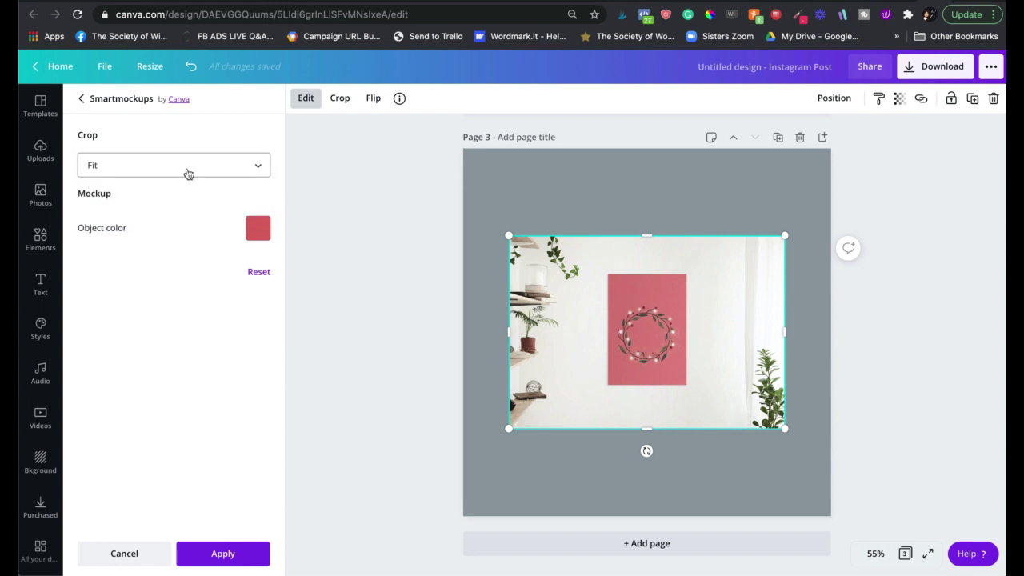
{"action": "left_click", "coordinate": [187, 169]}
{"action": "left_click", "coordinate": [172, 194]}
{"action": "left_click", "coordinate": [173, 164]}
{"action": "left_click", "coordinate": [200, 216]}
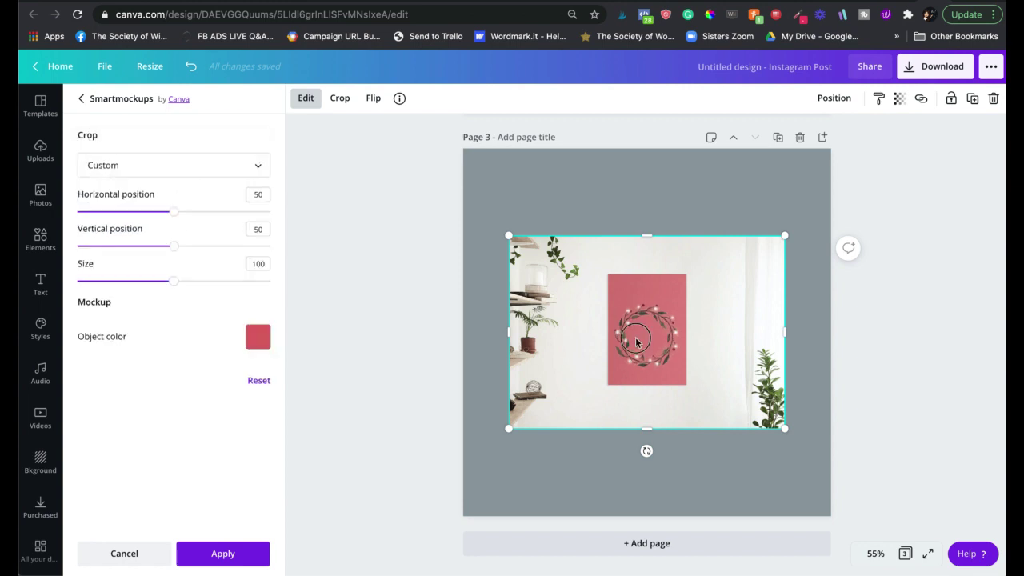
{"action": "left_click_drag", "start_coordinate": [173, 211], "coordinate": [204, 210]}
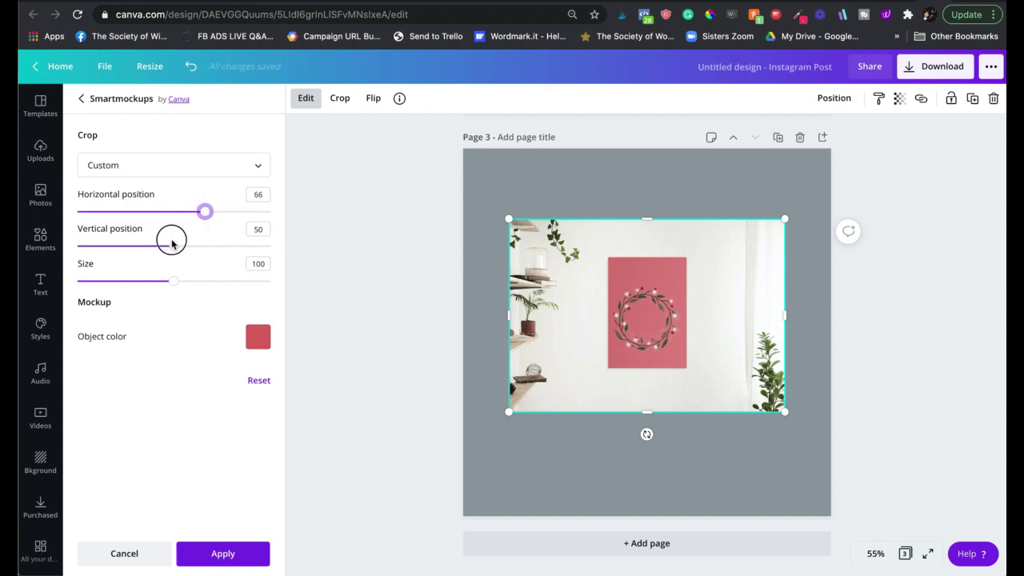
{"action": "left_click_drag", "start_coordinate": [176, 252], "coordinate": [222, 246]}
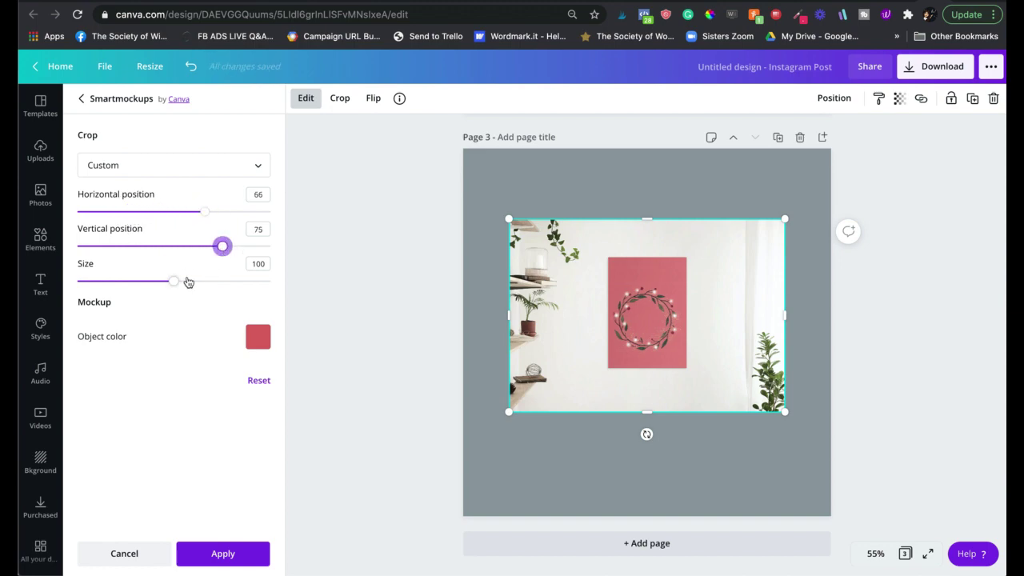
{"action": "left_click_drag", "start_coordinate": [173, 281], "coordinate": [200, 281]}
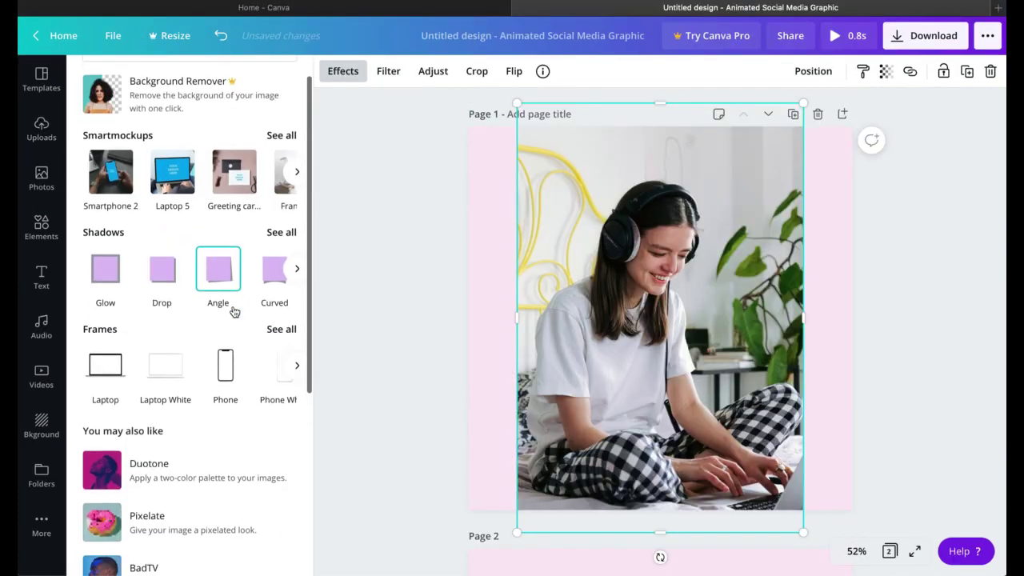
- Apply the Angle shadow to the headphones-and-laptop photo
{"action": "scroll", "coordinate": [233, 311], "scroll_direction": "down", "scroll_amount": 3}
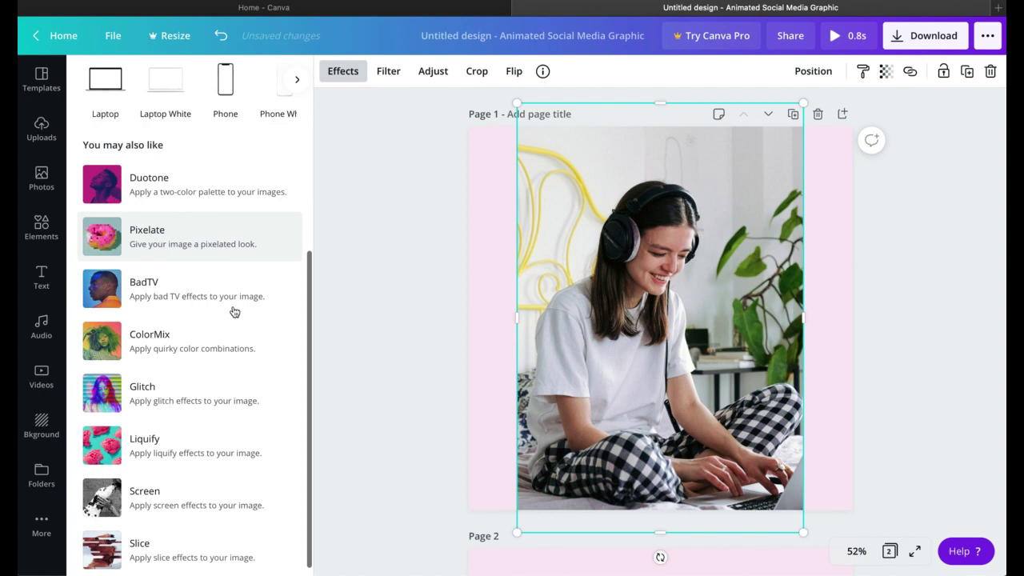
{"action": "scroll", "coordinate": [235, 311], "scroll_direction": "down", "scroll_amount": 1}
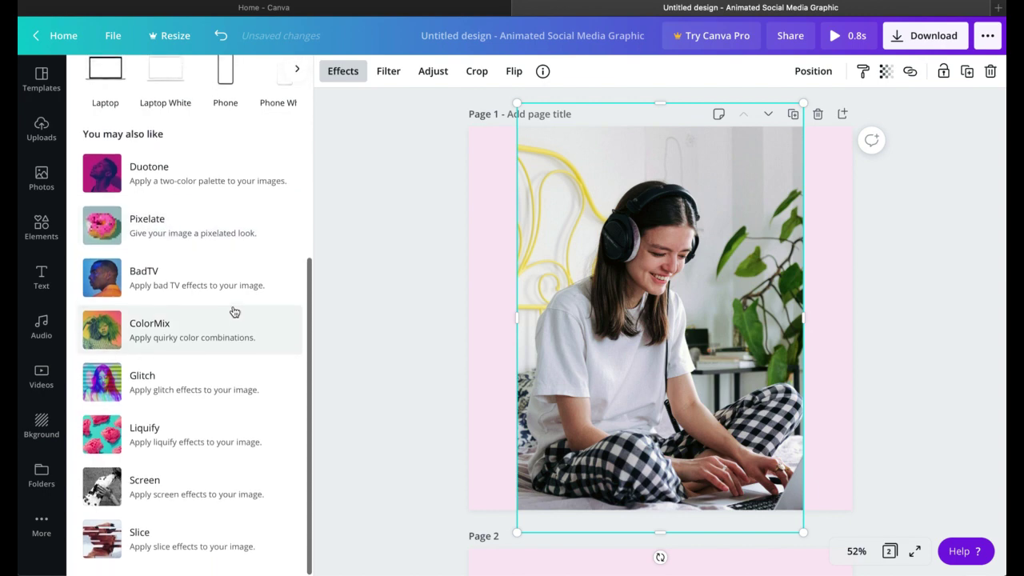
{"action": "scroll", "coordinate": [235, 312], "scroll_direction": "up", "scroll_amount": 8}
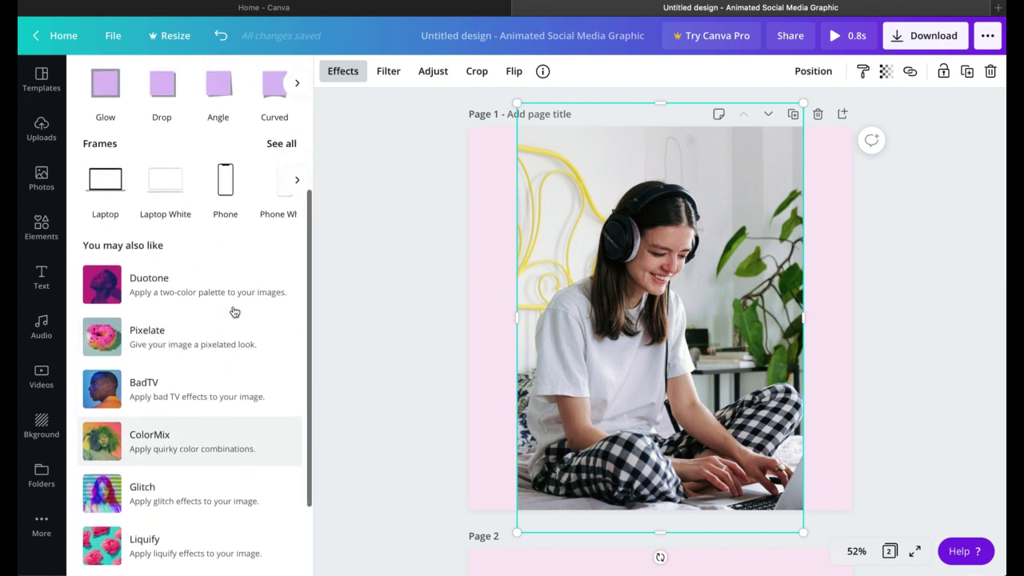
{"action": "left_click", "coordinate": [235, 311]}
{"action": "scroll", "coordinate": [235, 312], "scroll_direction": "down", "scroll_amount": 5}
{"action": "scroll", "coordinate": [234, 311], "scroll_direction": "down", "scroll_amount": 3}
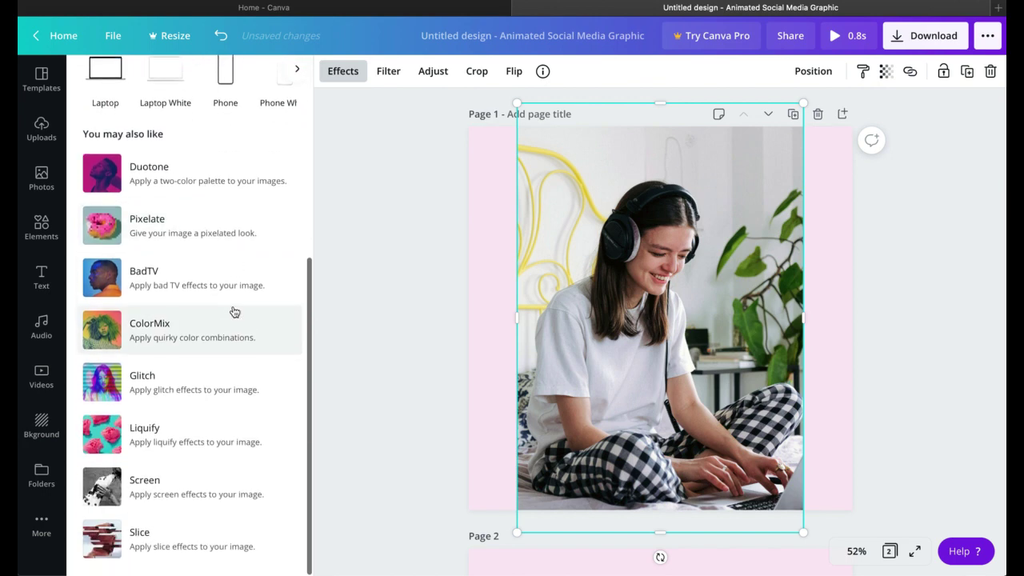
{"action": "scroll", "coordinate": [235, 311], "scroll_direction": "up", "scroll_amount": 8}
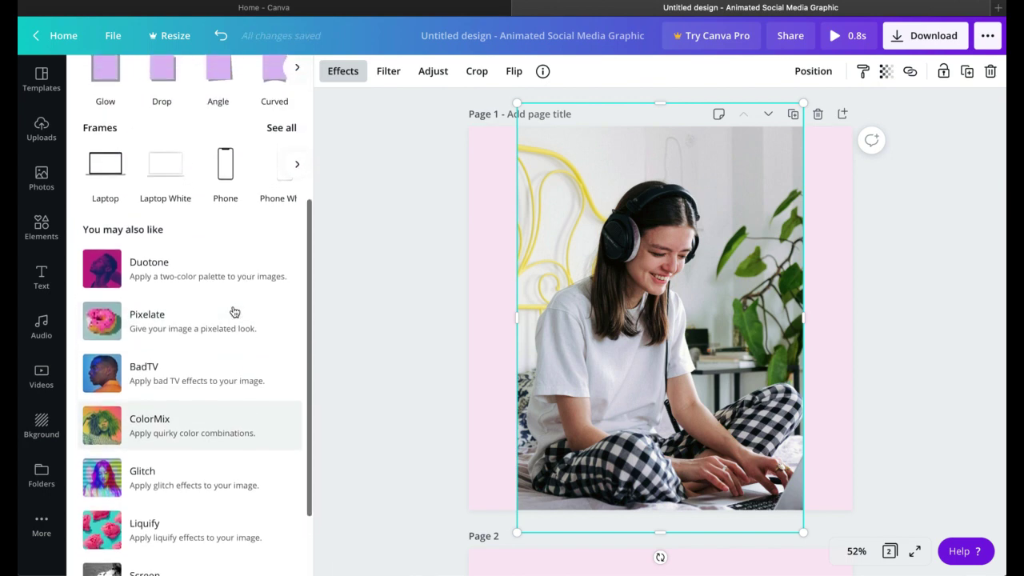
- Preview the photo in the Frame 4 framed-print mockup and browse the mockup list
{"action": "left_click", "coordinate": [284, 202]}
{"action": "scroll", "coordinate": [250, 336], "scroll_direction": "down", "scroll_amount": 15}
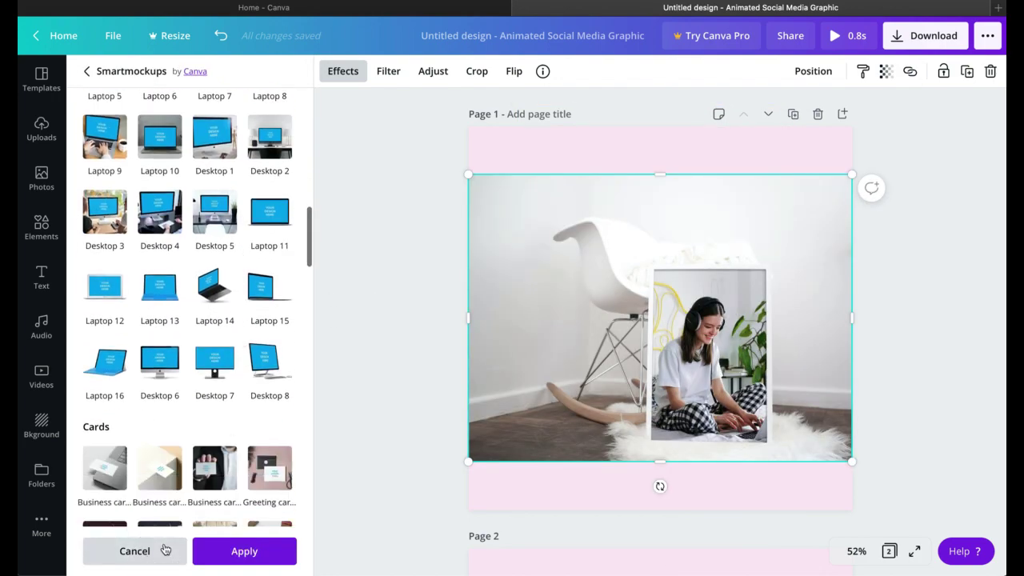
{"action": "scroll", "coordinate": [240, 336], "scroll_direction": "down", "scroll_amount": 10}
{"action": "scroll", "coordinate": [240, 340], "scroll_direction": "down", "scroll_amount": 4}
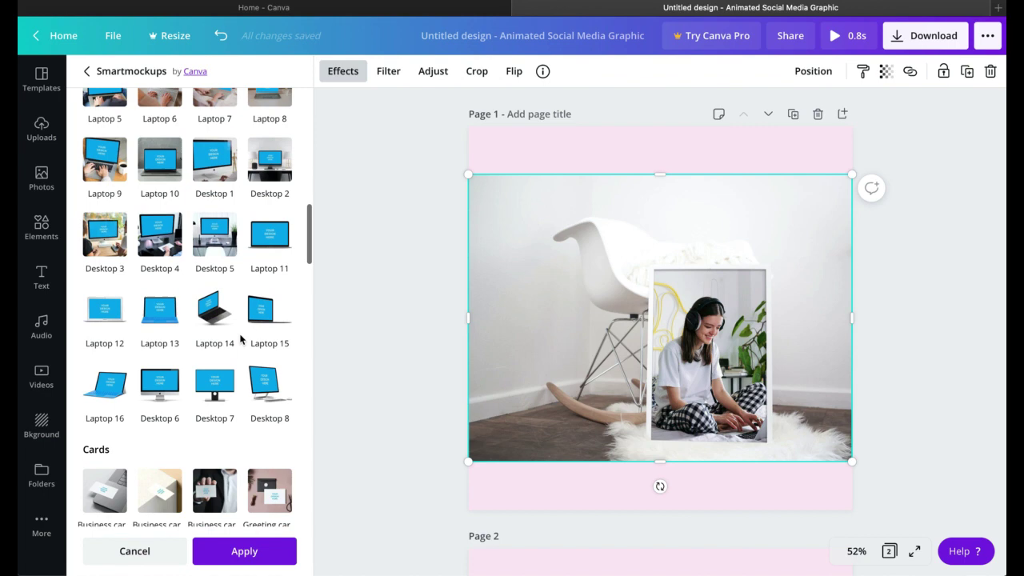